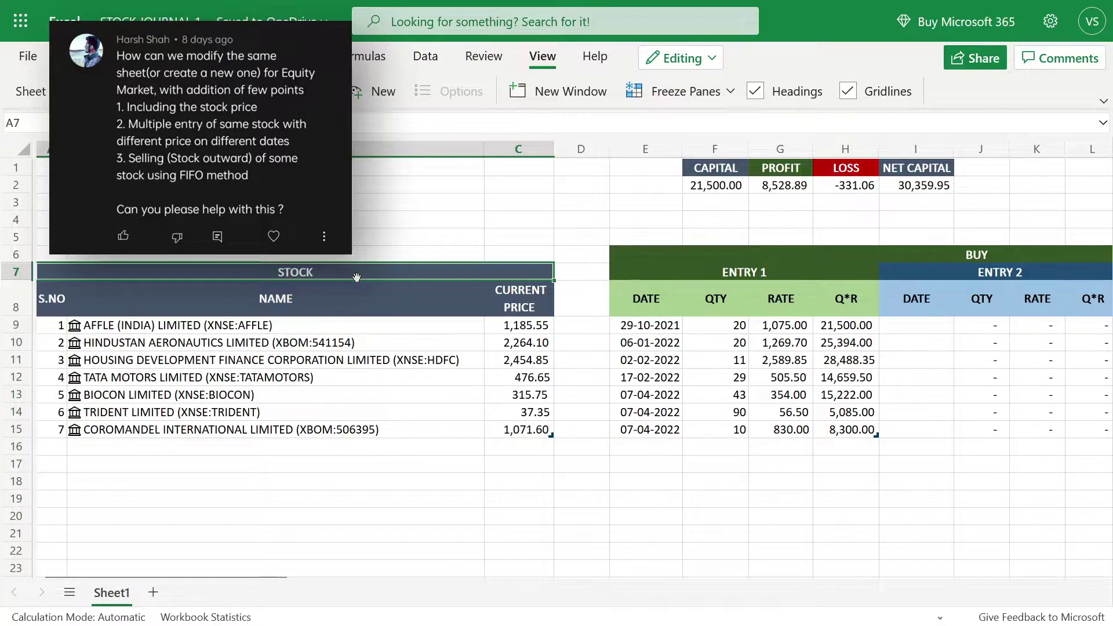
Select the seven stock names and their current prices C9 to C15
left_click(344, 337)
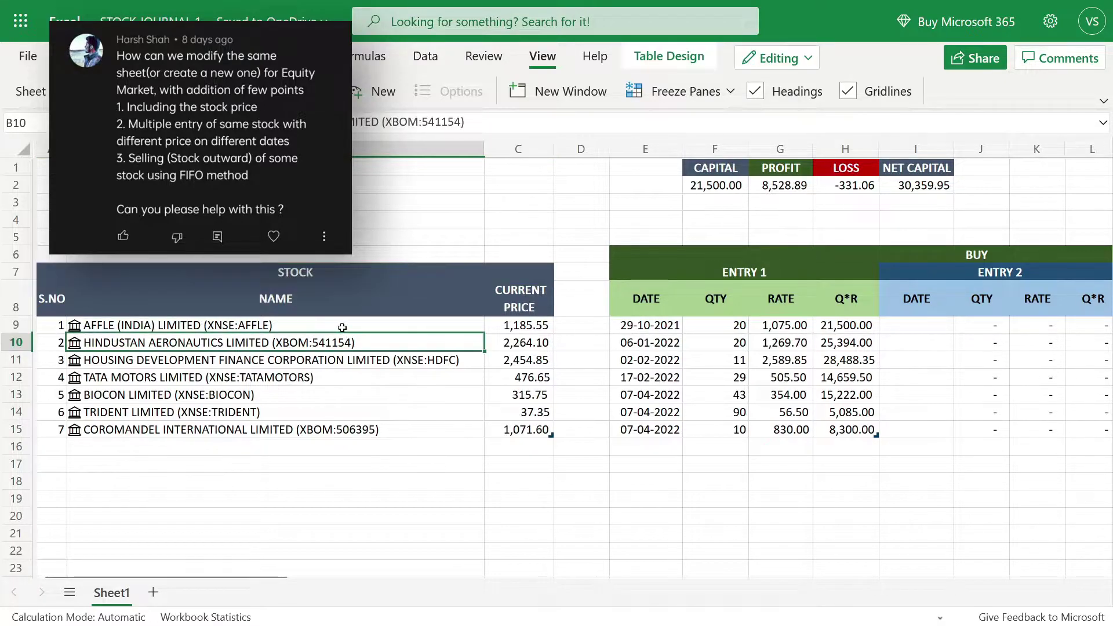
left_click_drag(346, 324, 338, 427)
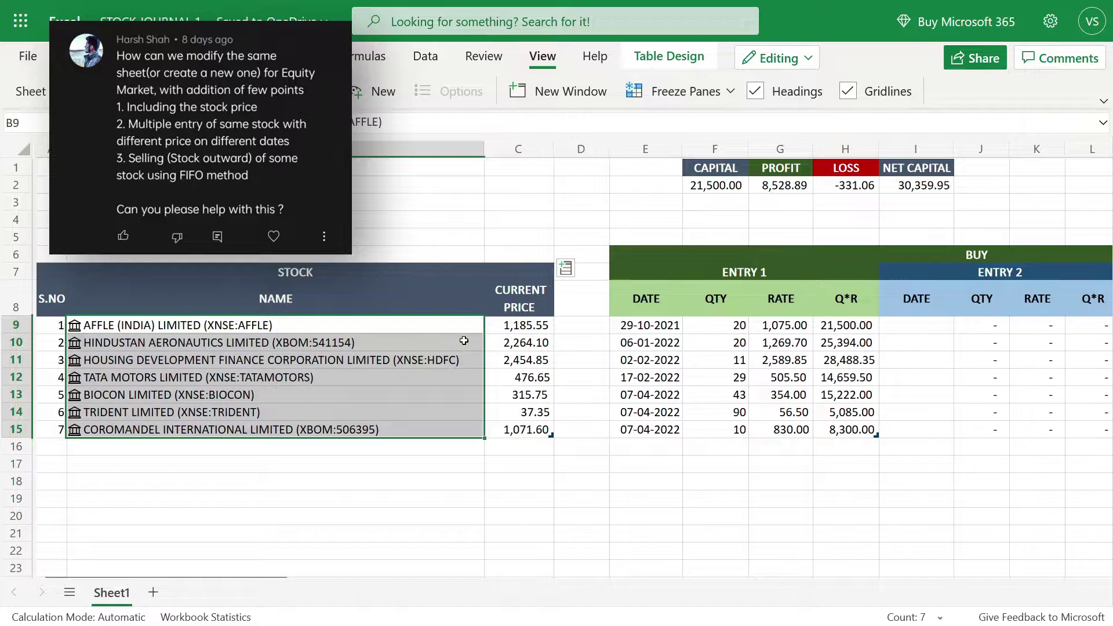
left_click(515, 326)
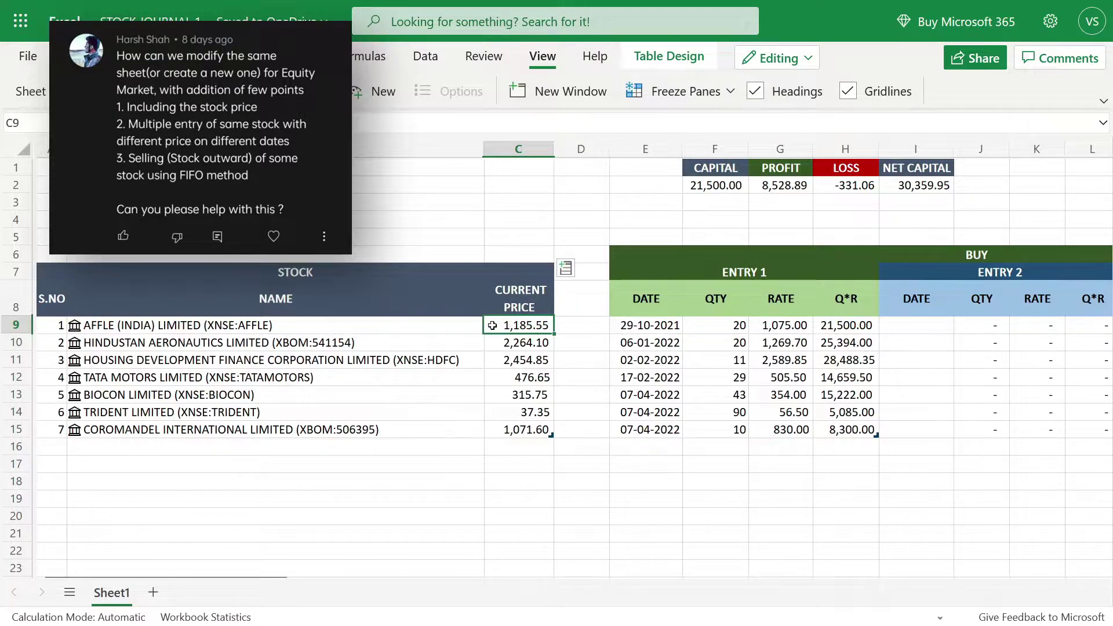
left_click_drag(493, 325, 506, 432)
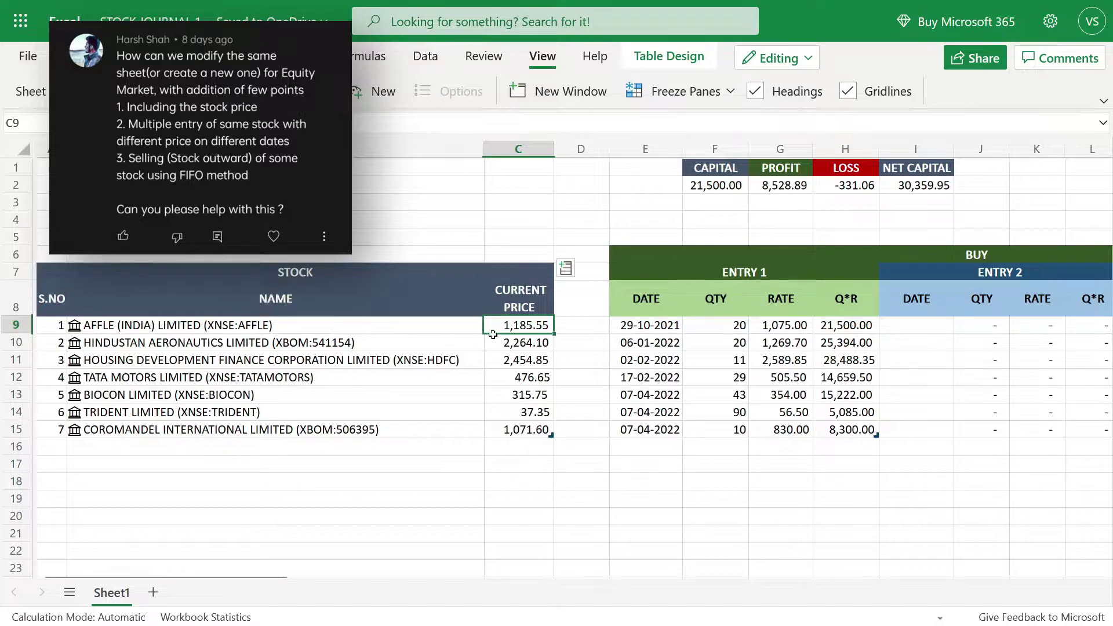
left_click(500, 432)
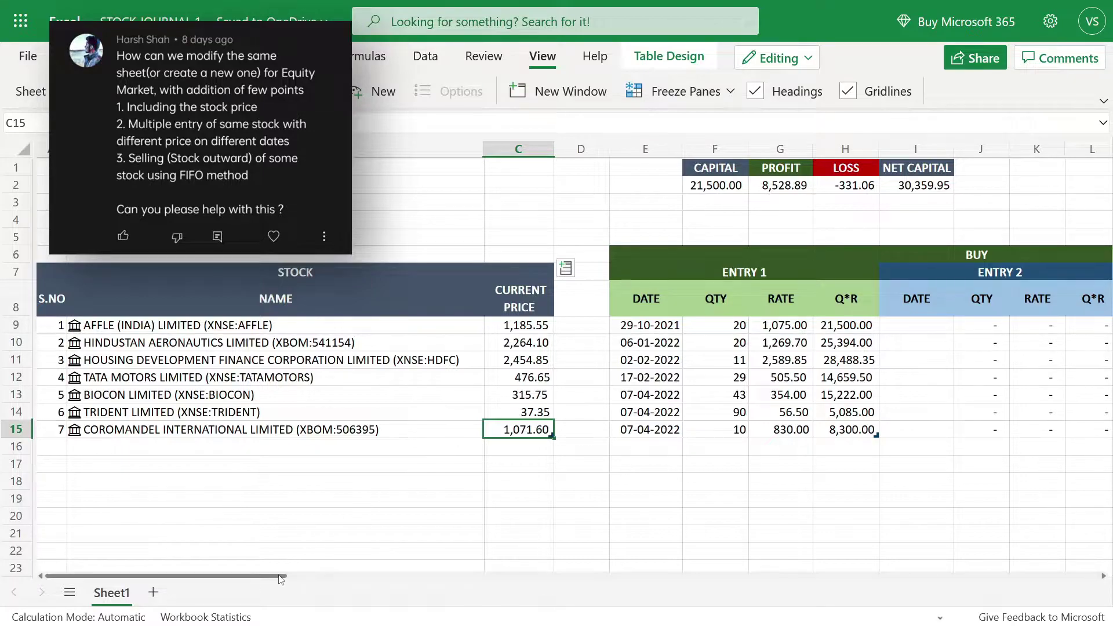
Scroll right past the BUY and ENTRY 1 headings to the SELL section
left_click_drag(281, 578, 430, 576)
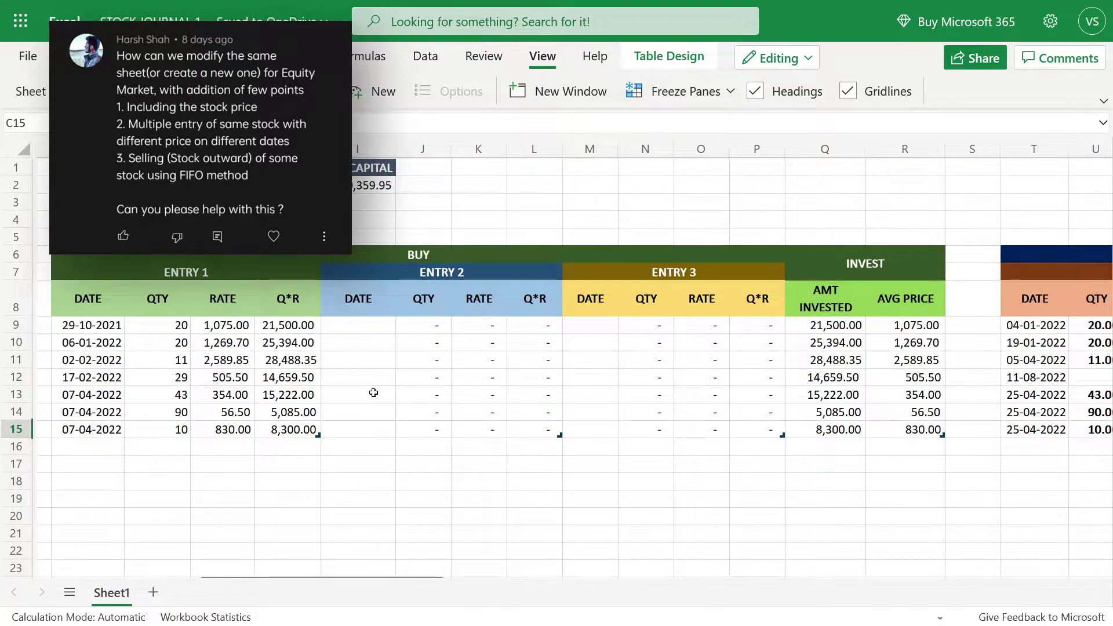
left_click(386, 255)
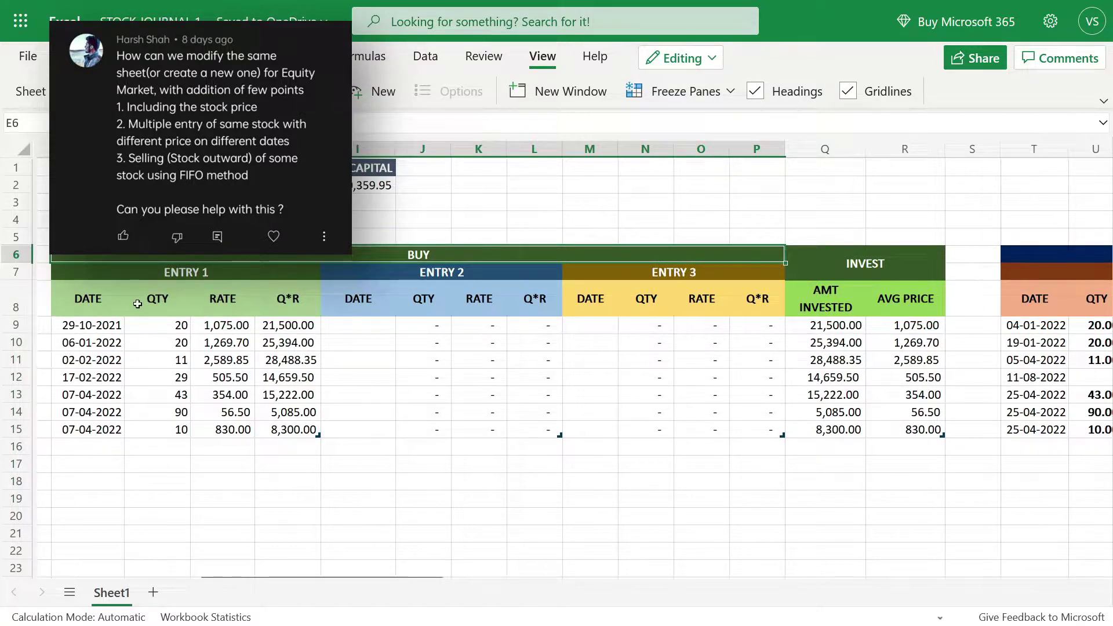
left_click(131, 275)
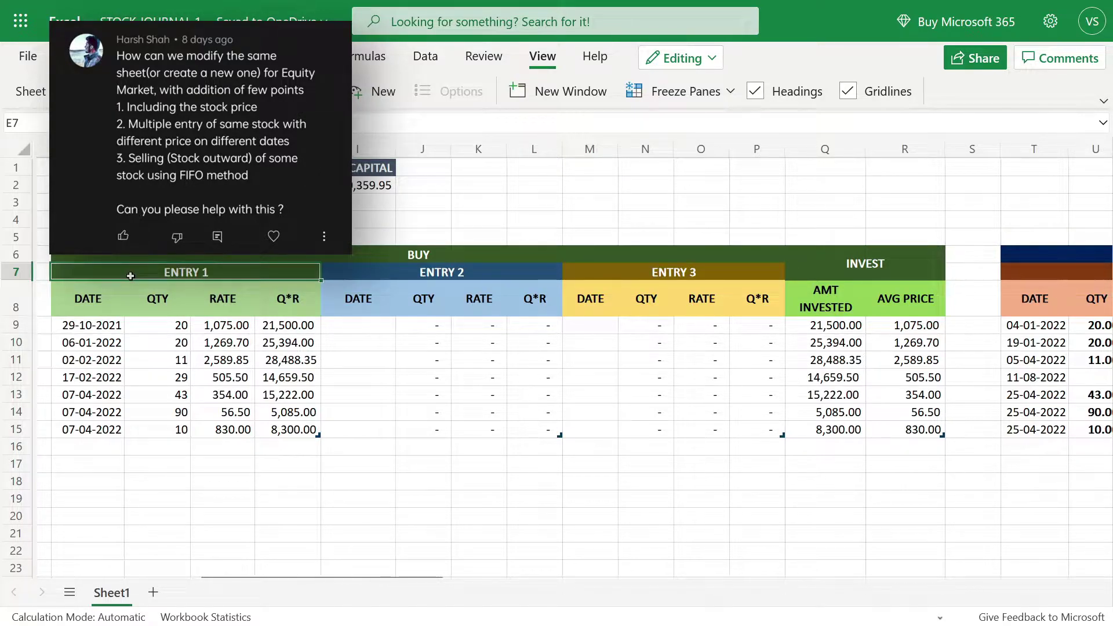
left_click_drag(284, 577, 451, 571)
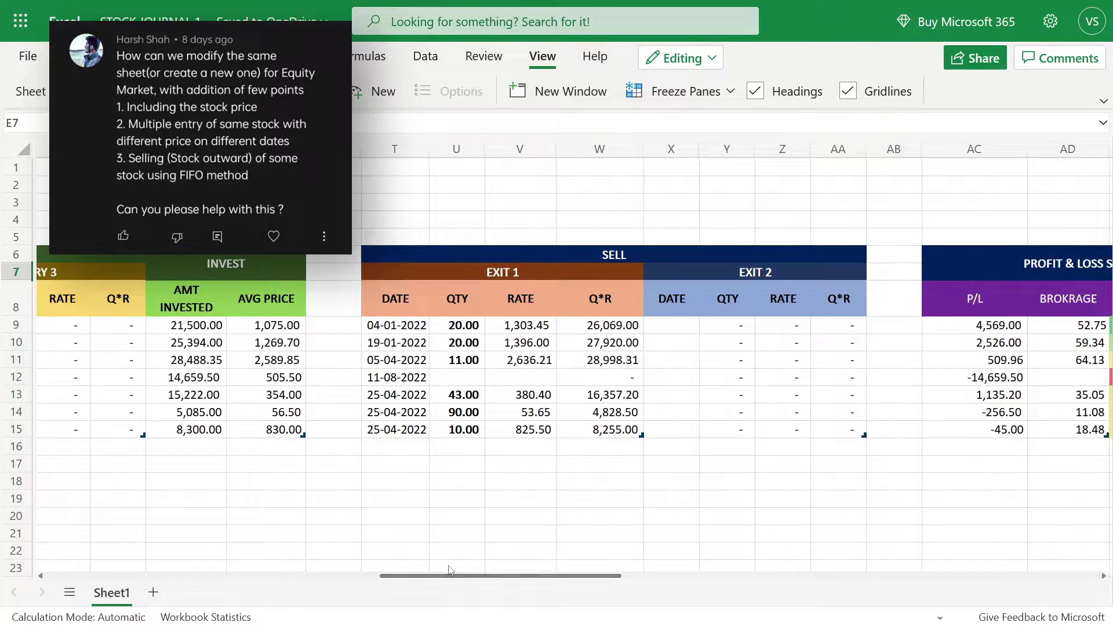
left_click(558, 251)
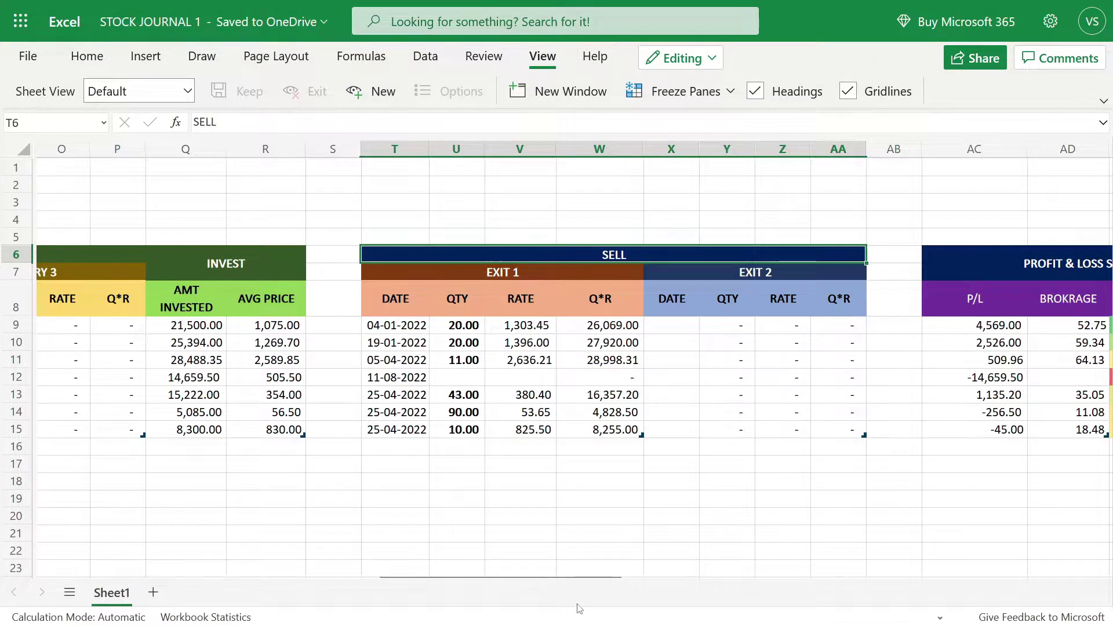
left_click_drag(577, 583, 265, 487)
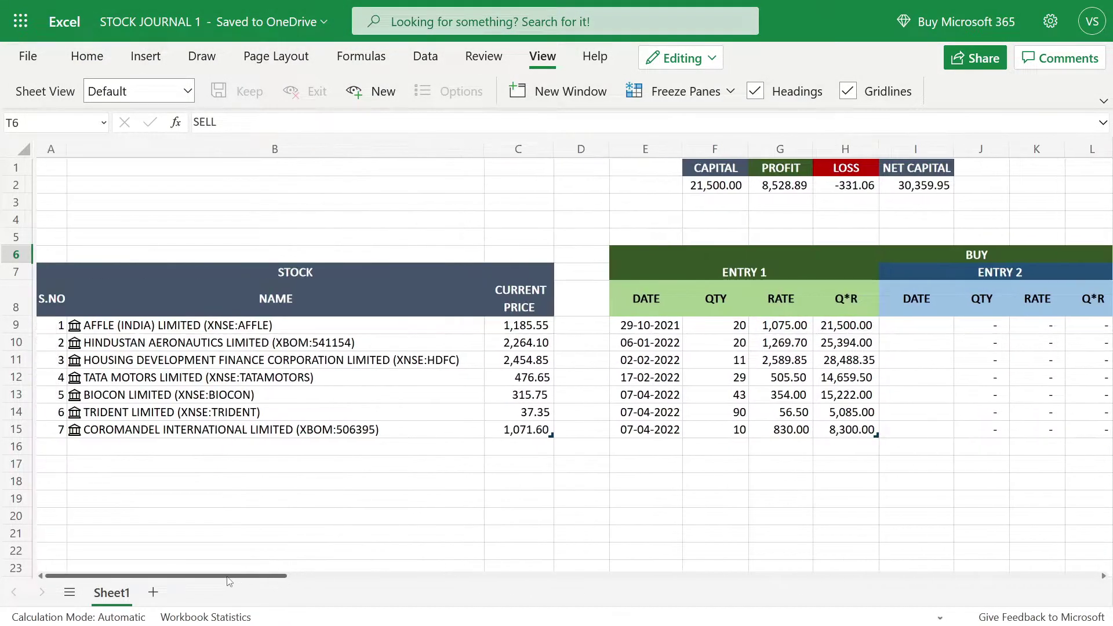
left_click(284, 297)
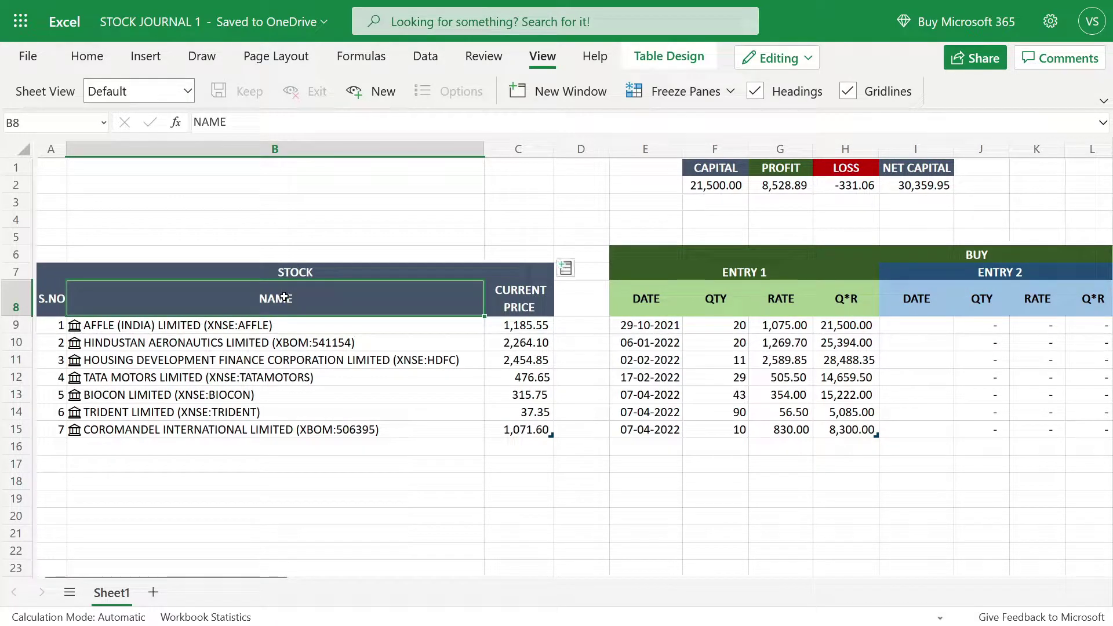
left_click(291, 323)
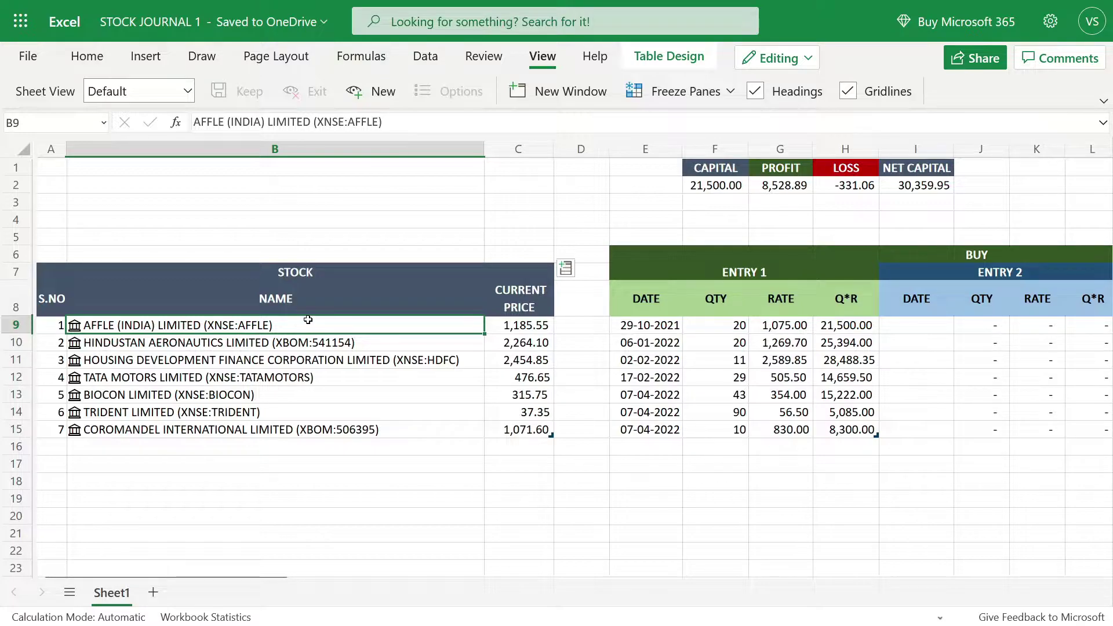
left_click(505, 326)
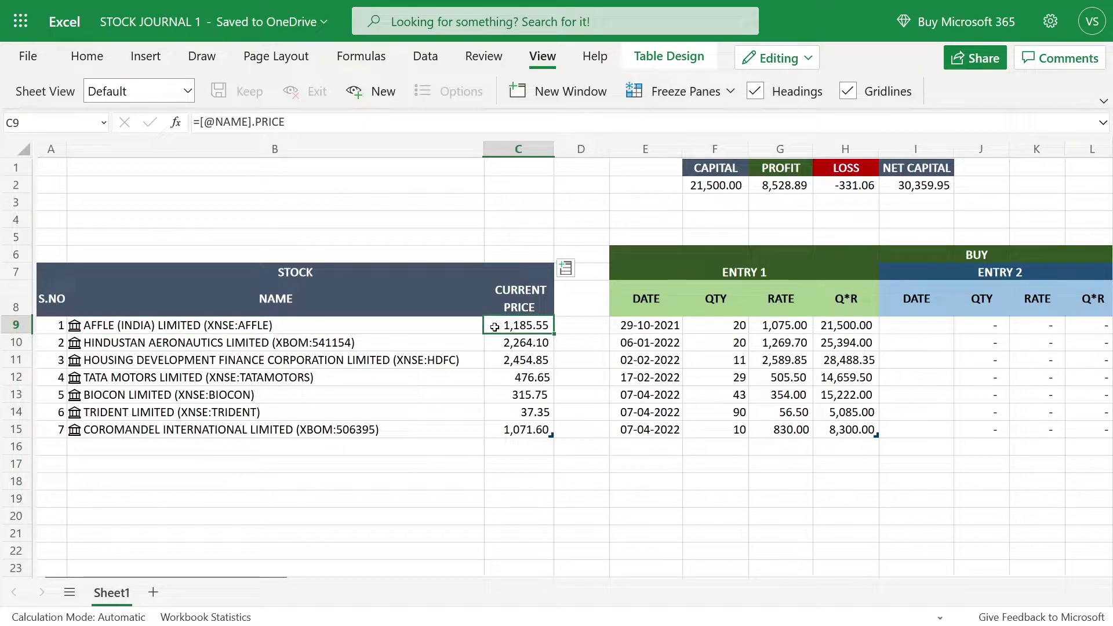
left_click_drag(252, 577, 401, 577)
left_click(448, 258)
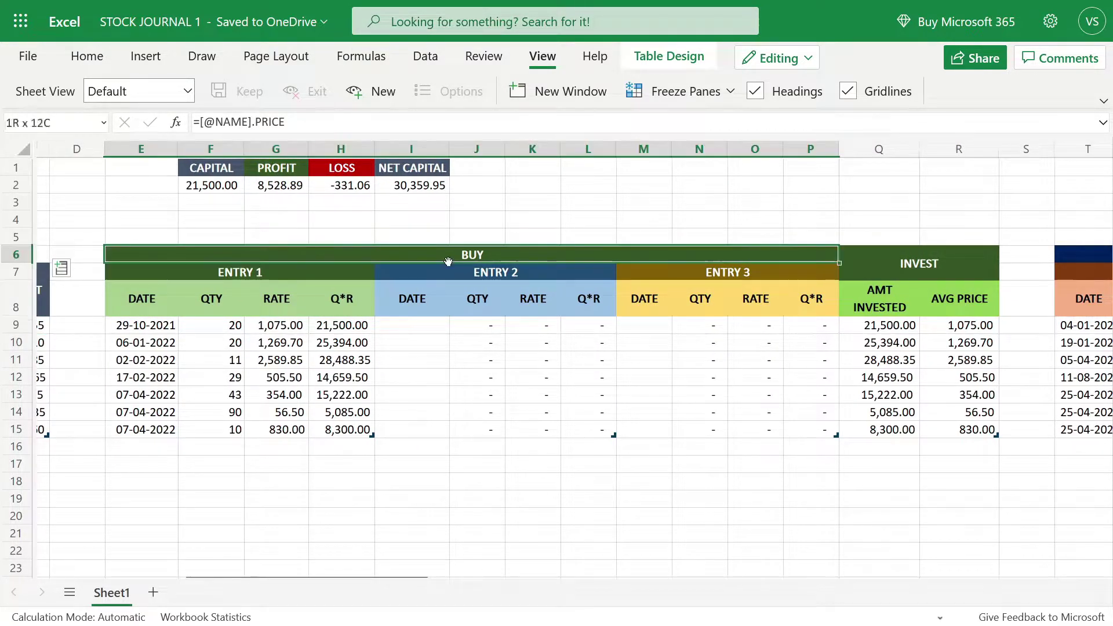
left_click(359, 272)
left_click(410, 274)
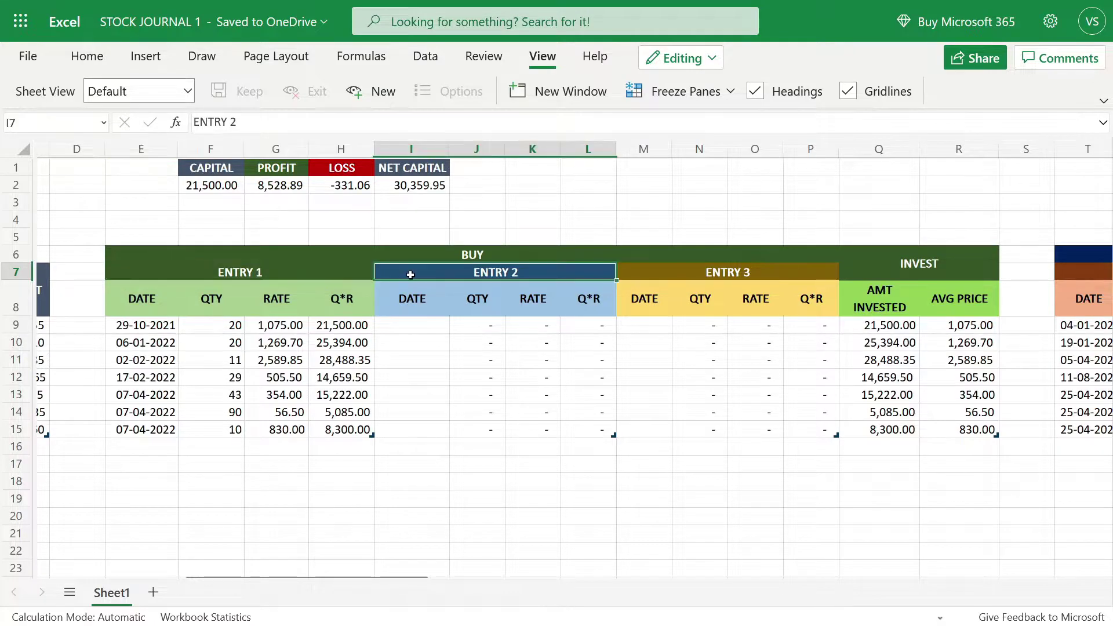
left_click(636, 267)
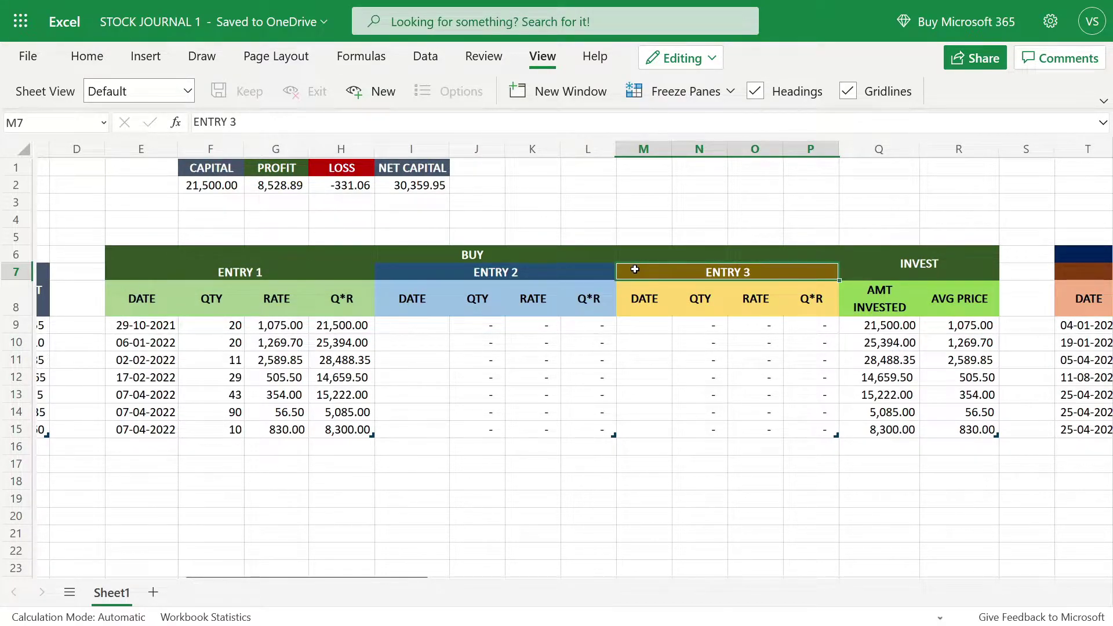
left_click(140, 298)
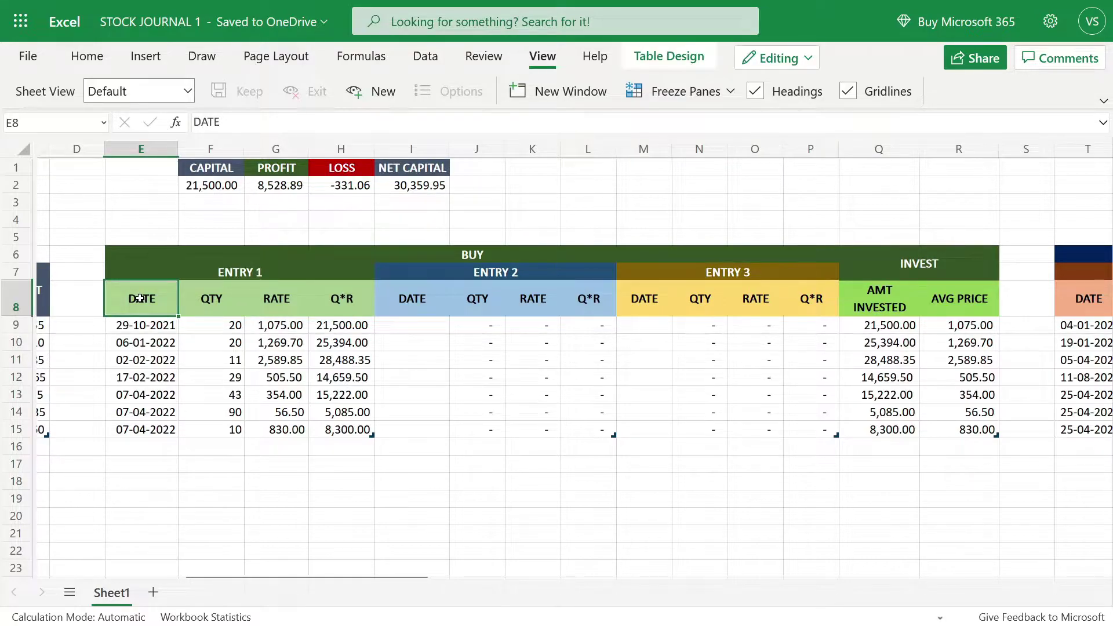
left_click(211, 300)
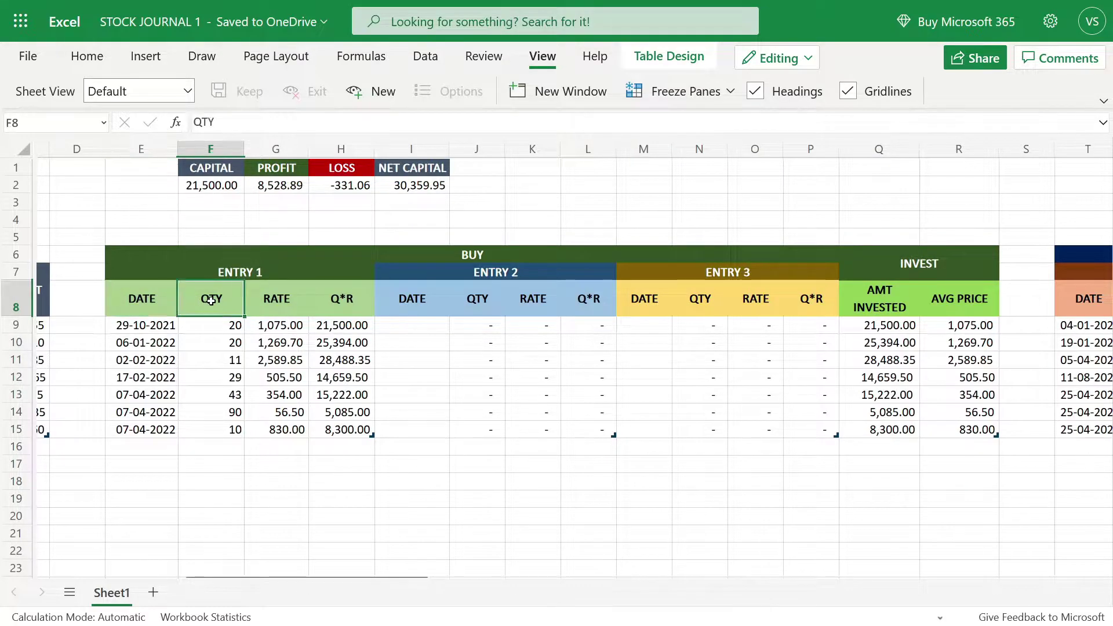
left_click(283, 305)
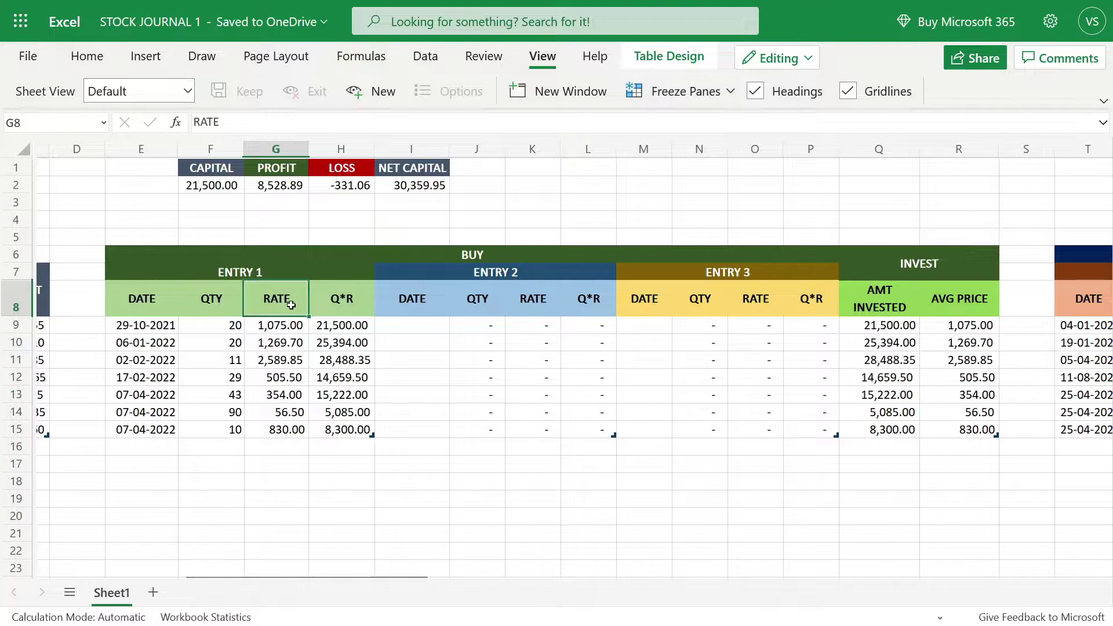
left_click(322, 301)
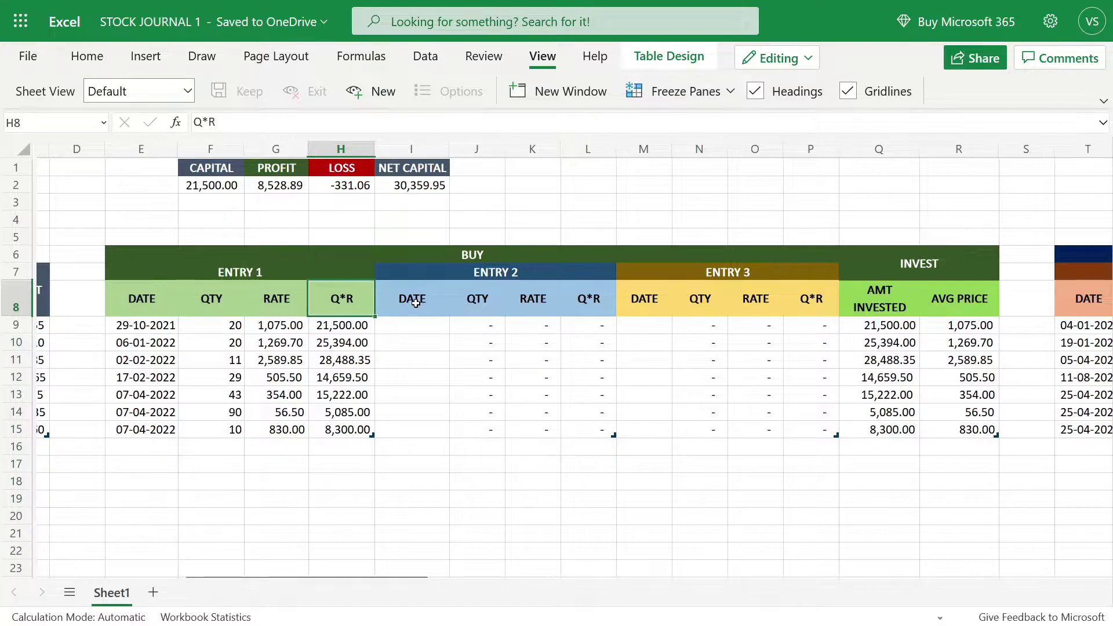
left_click_drag(406, 299, 589, 299)
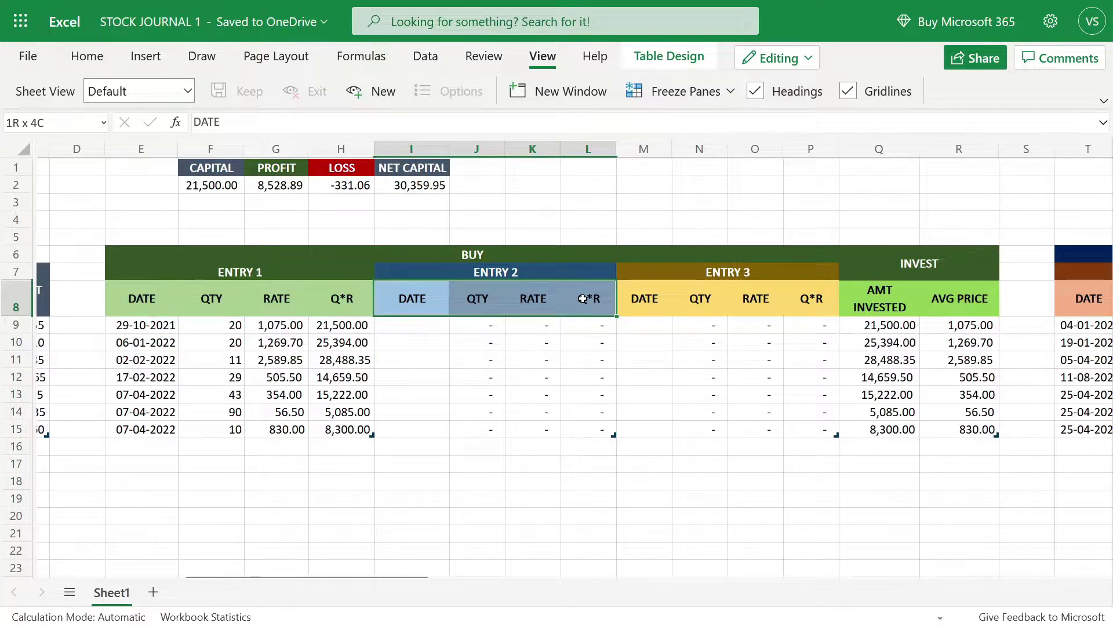
left_click(645, 296)
left_click_drag(672, 294, 813, 288)
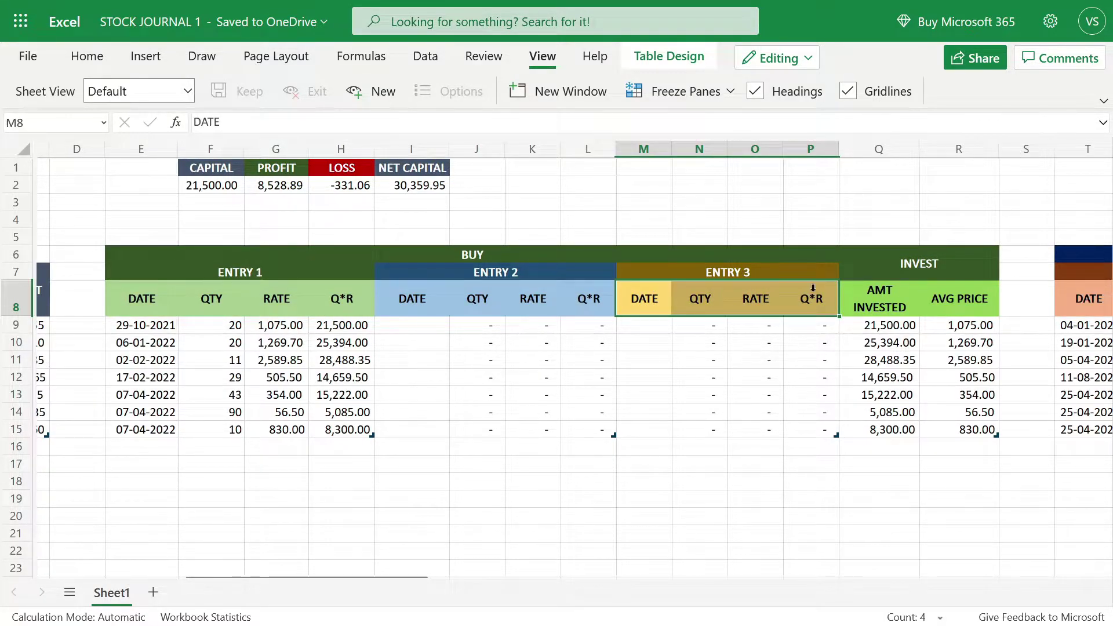
left_click(806, 297)
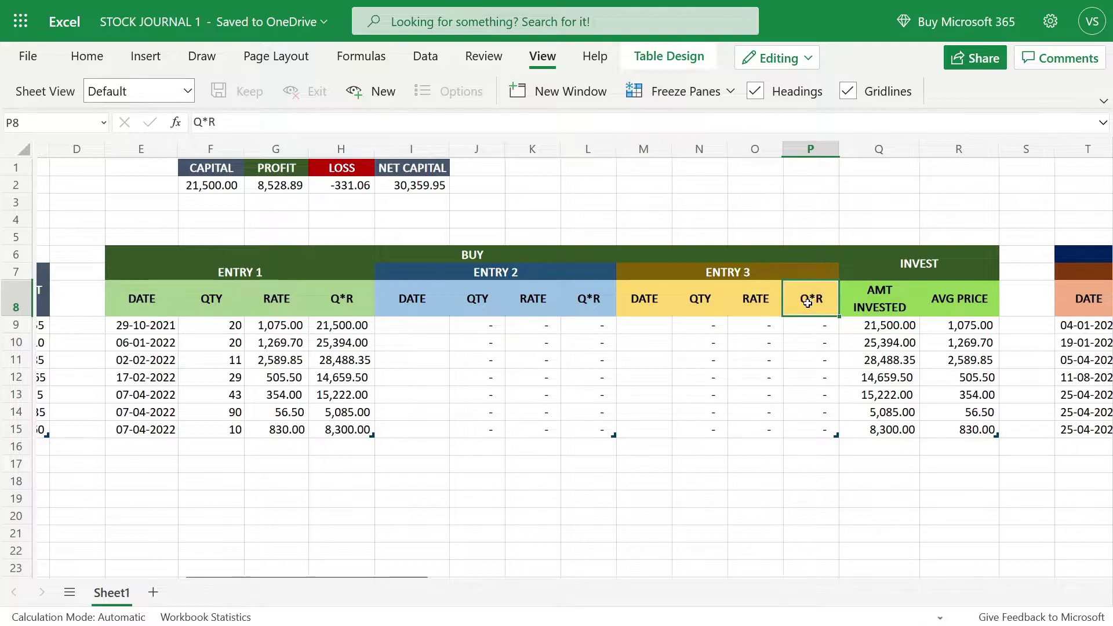
left_click(907, 299)
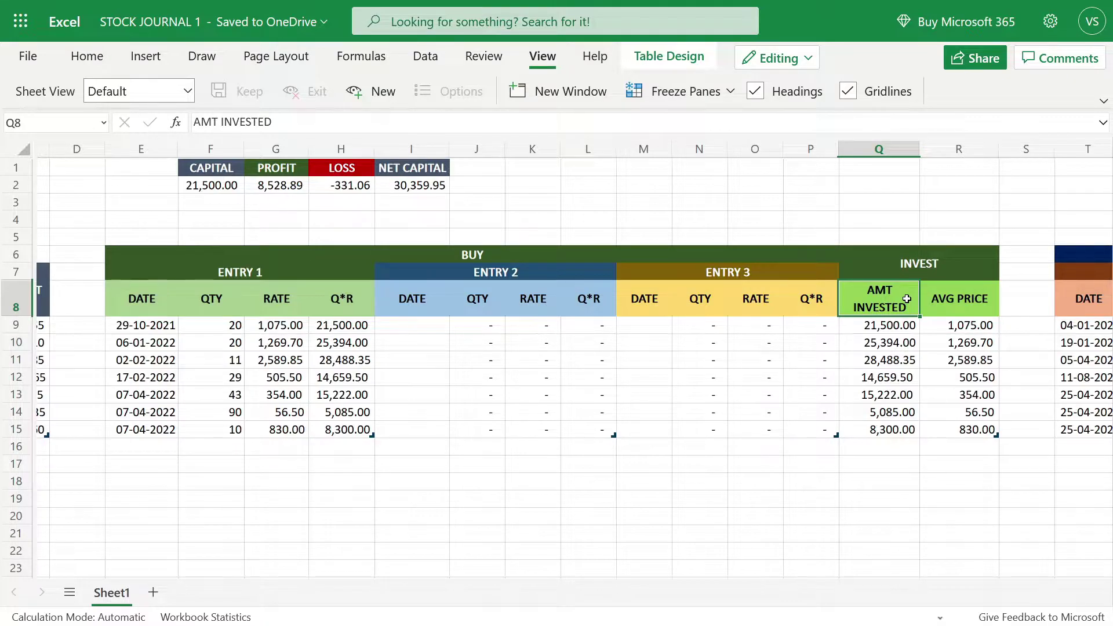
left_click(956, 303)
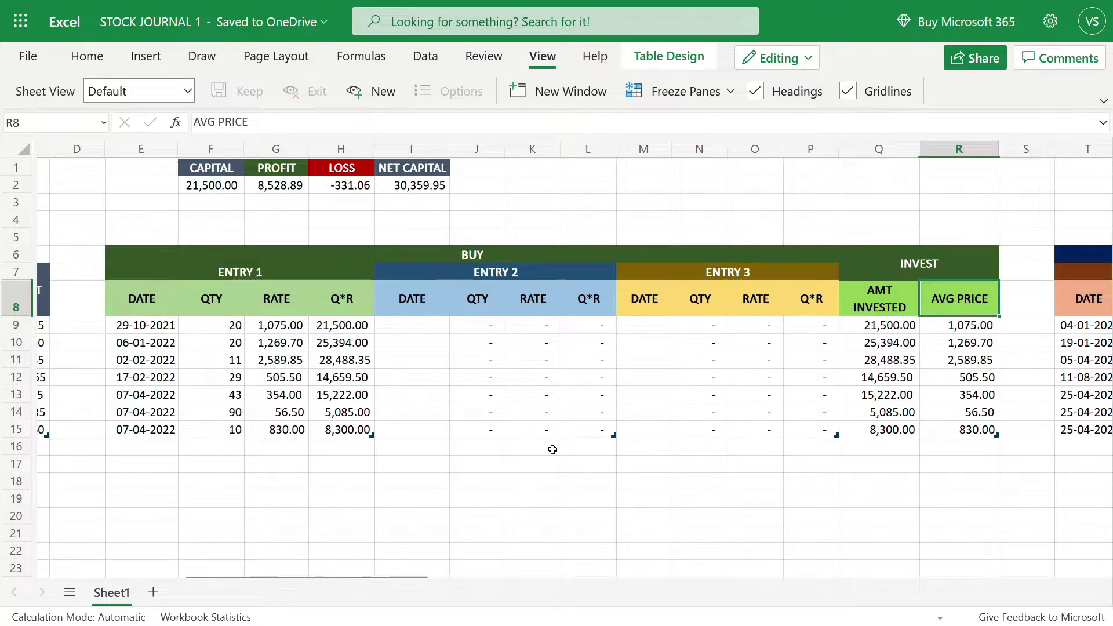
left_click_drag(425, 576, 694, 574)
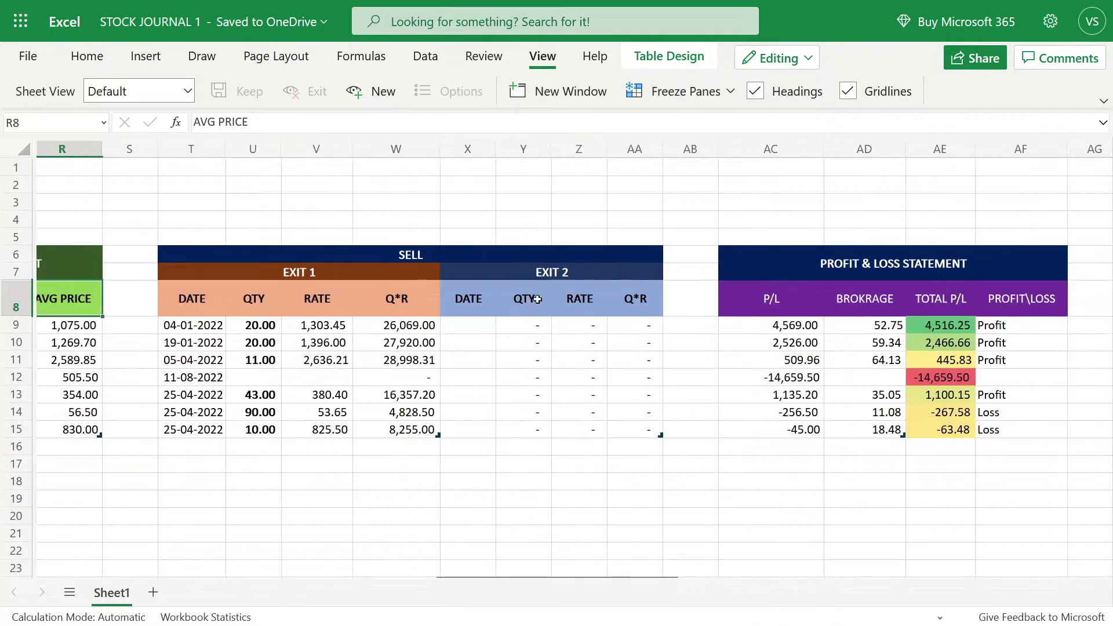
left_click(507, 255)
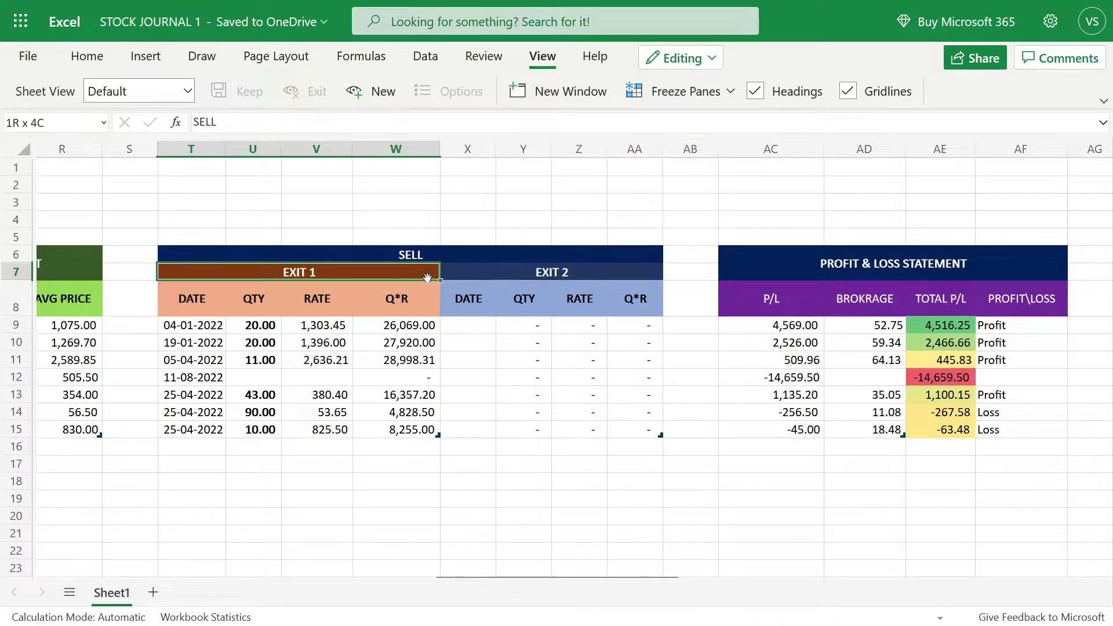
left_click(435, 276)
left_click(491, 276)
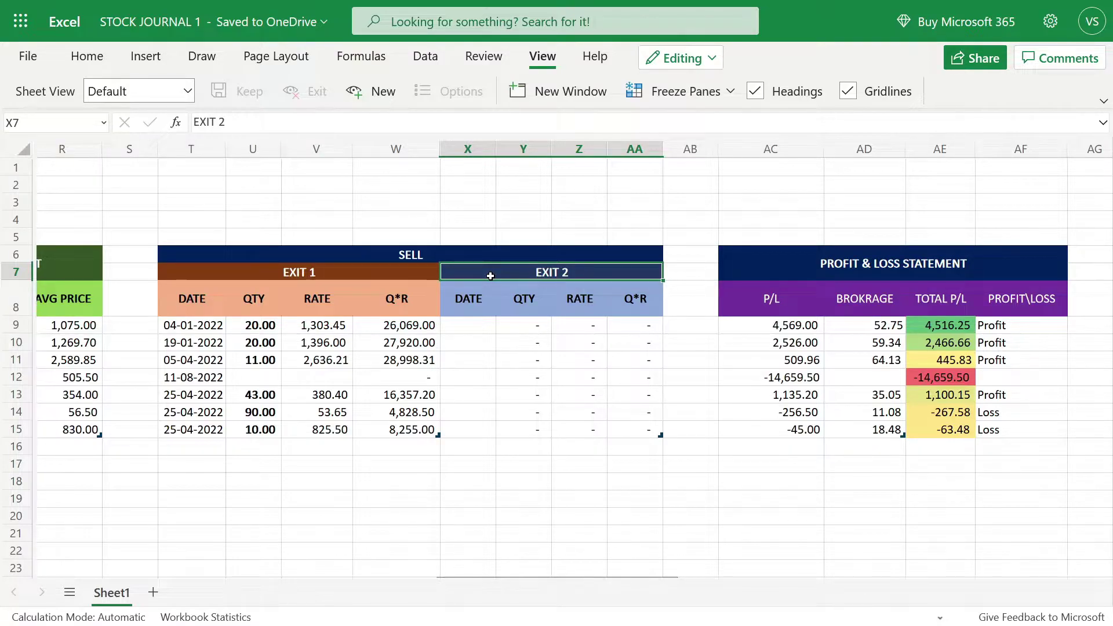
left_click(725, 296)
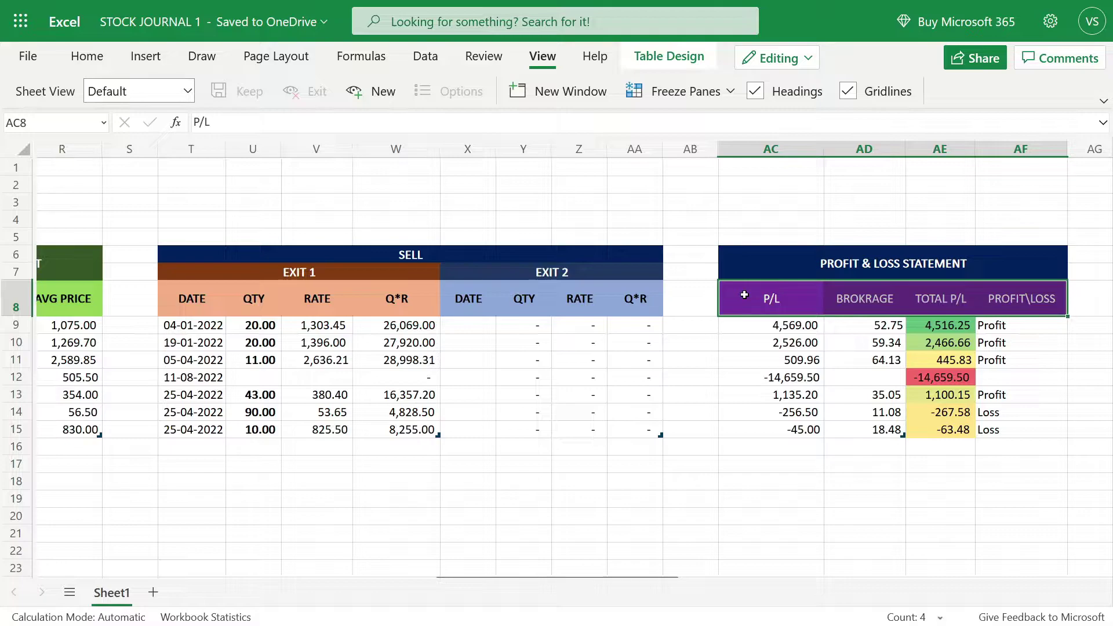
left_click(744, 295)
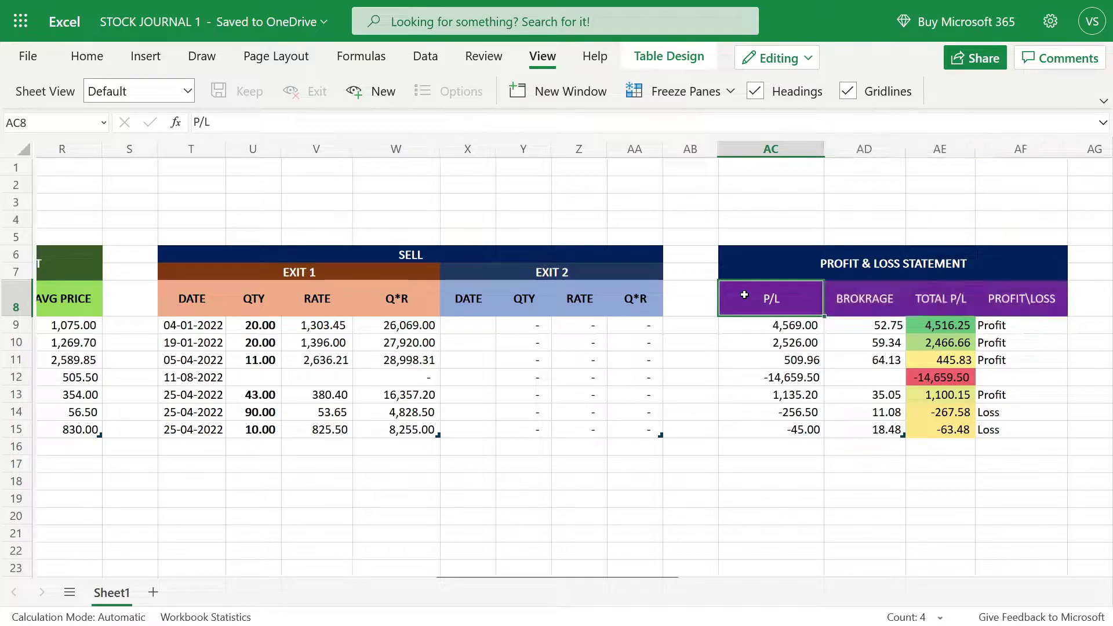
left_click(857, 298)
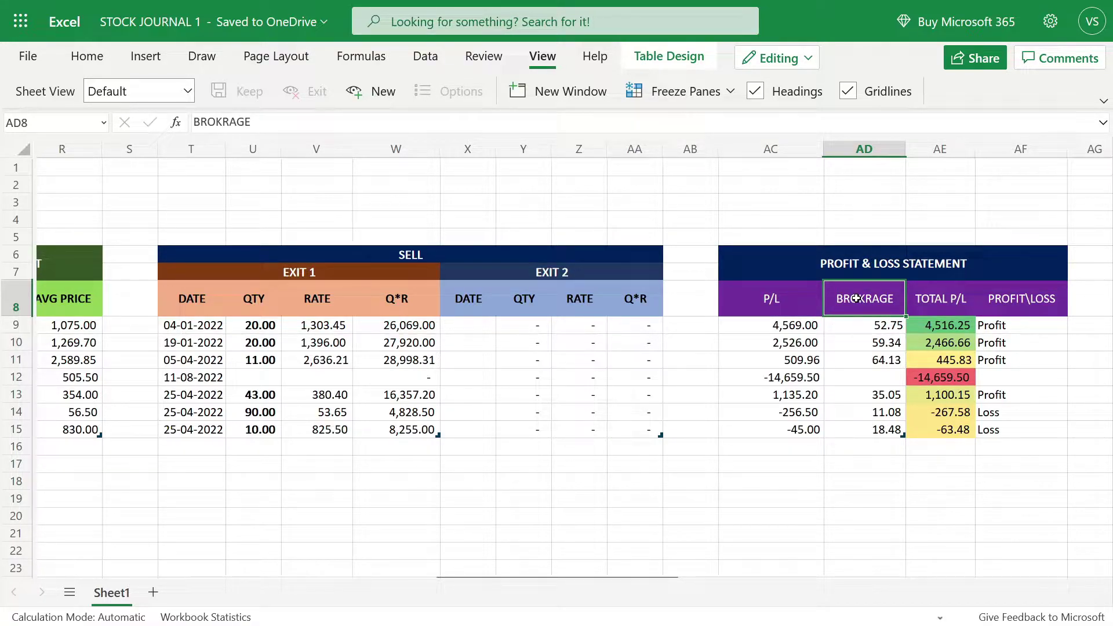
left_click(946, 303)
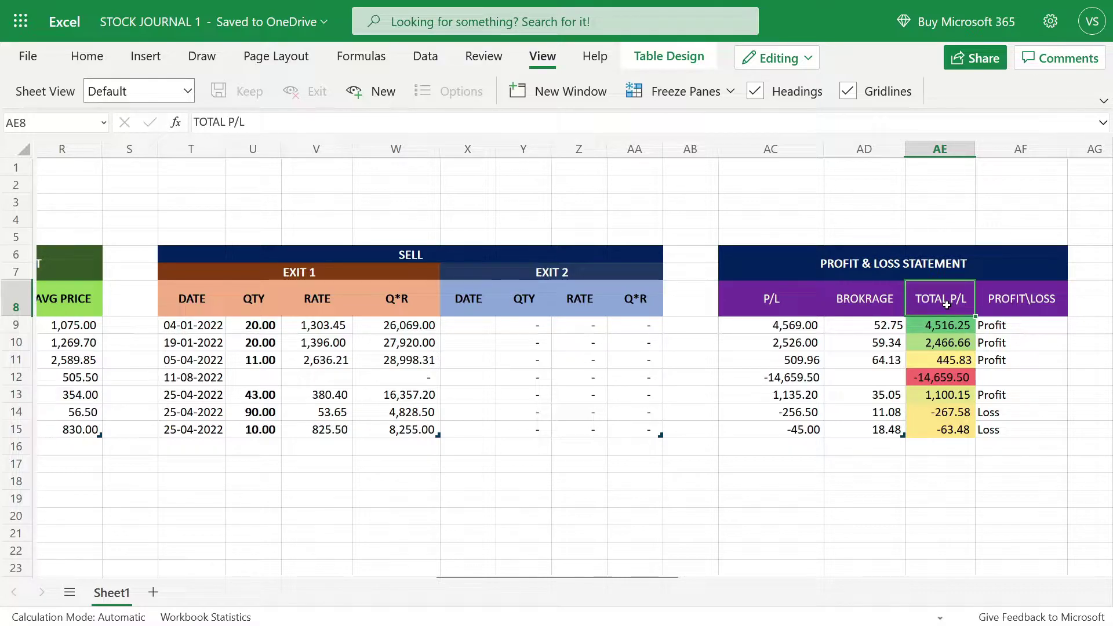
left_click(988, 304)
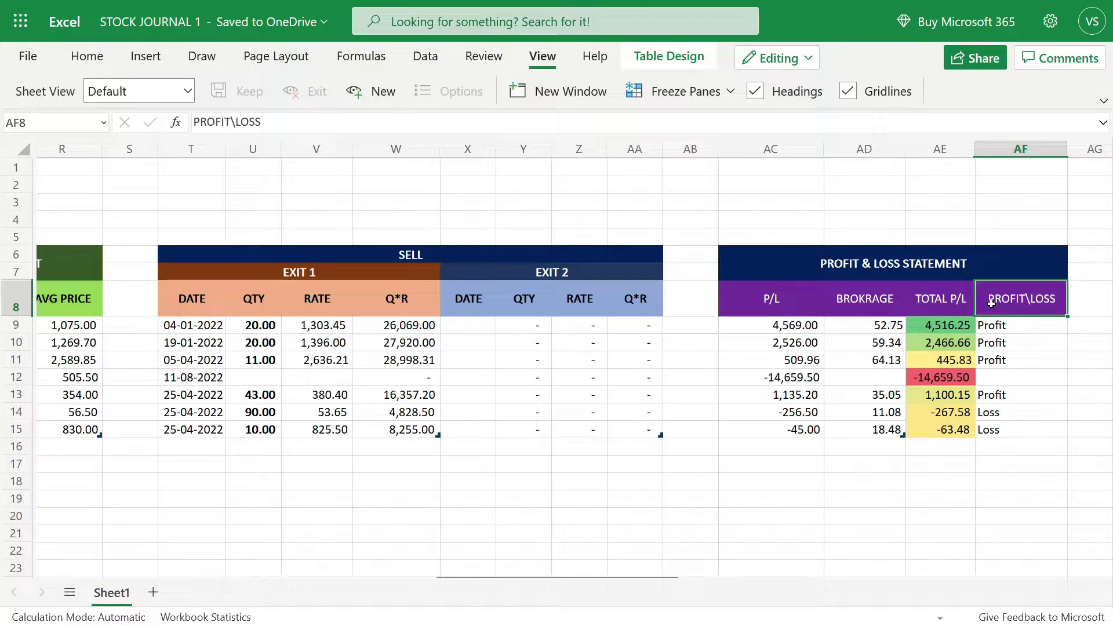
left_click_drag(671, 577, 386, 577)
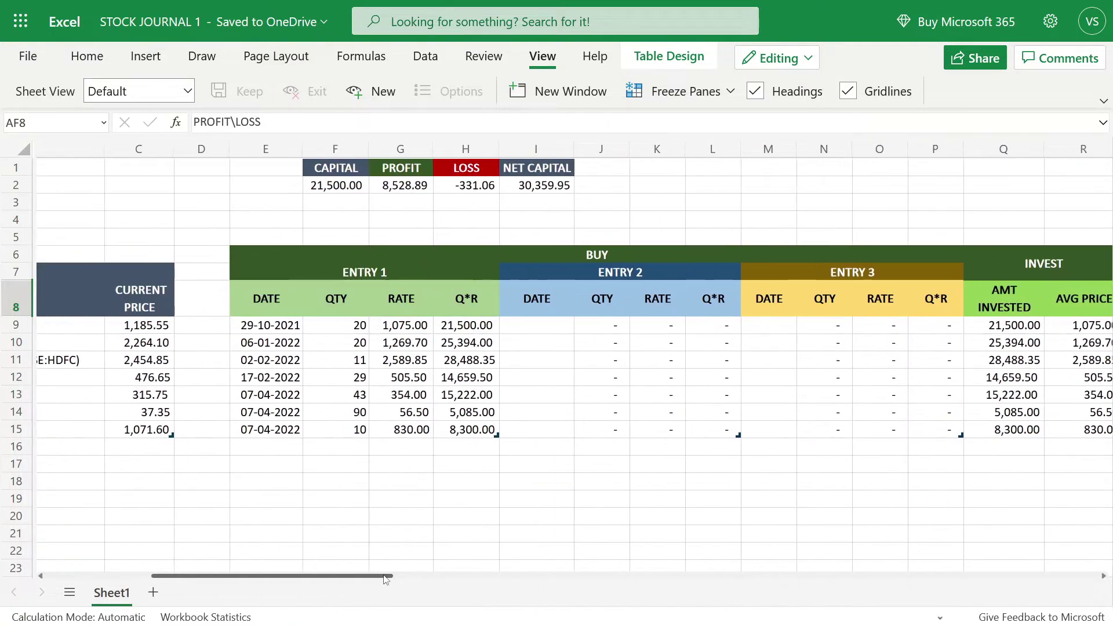
Inspect capital 21,500.00, the SUMIF profit and loss totals, and net capital =F2+G2-H2
left_click(332, 169)
left_click(337, 186)
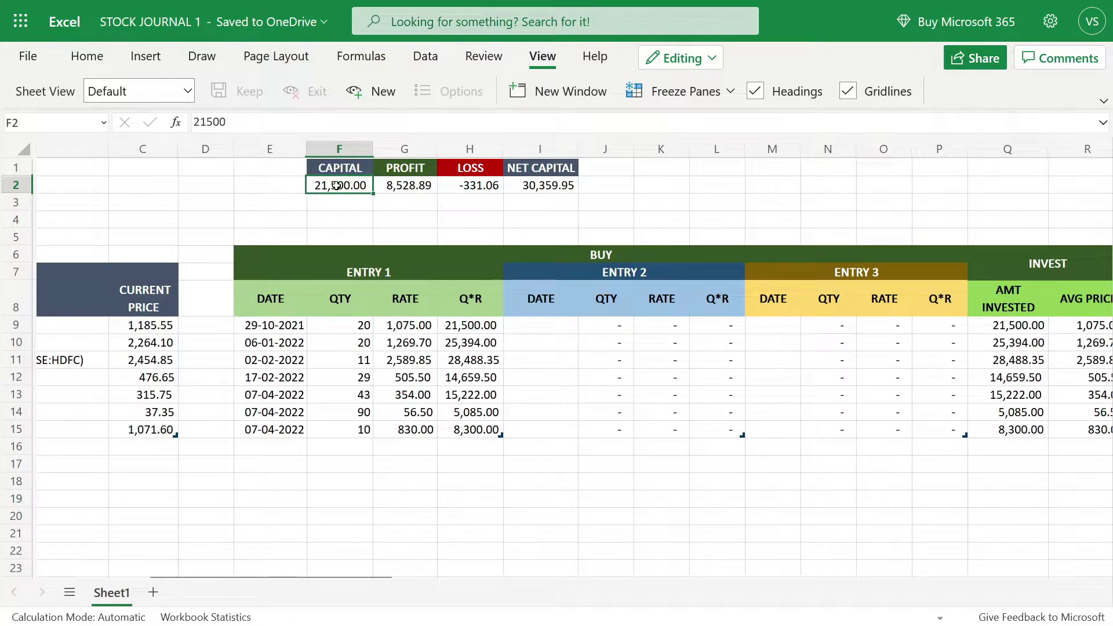
left_click(397, 168)
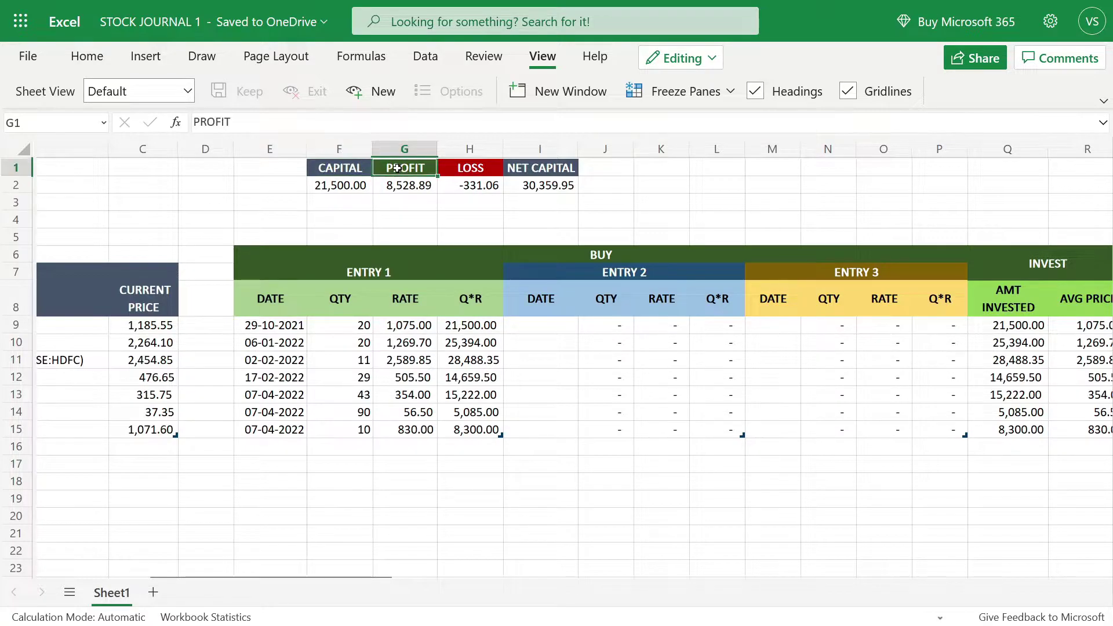
left_click(466, 169)
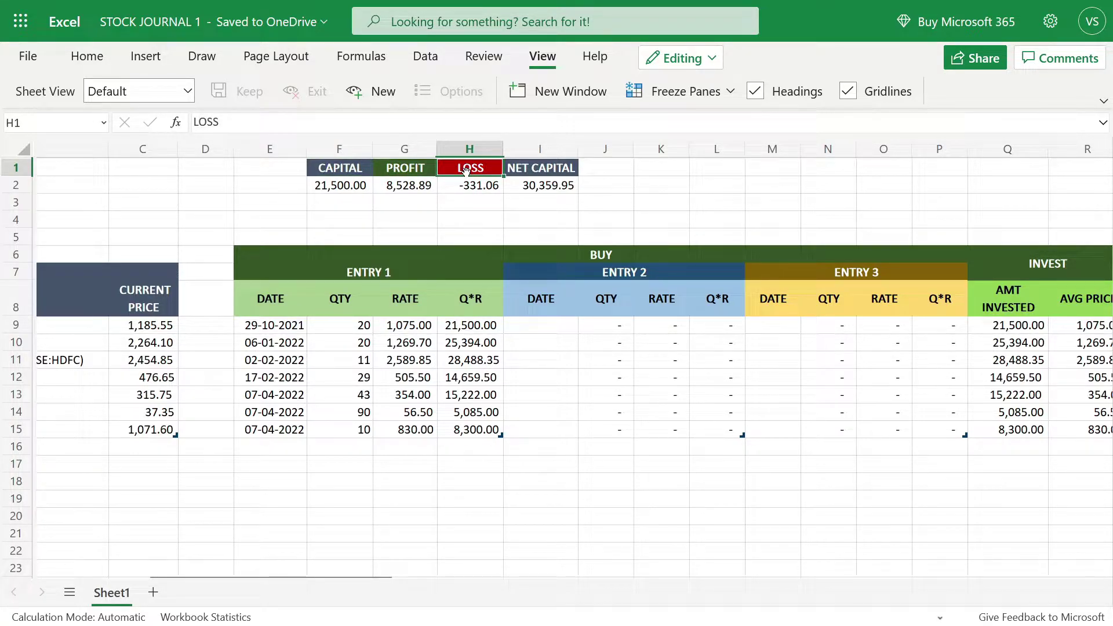
left_click(423, 169)
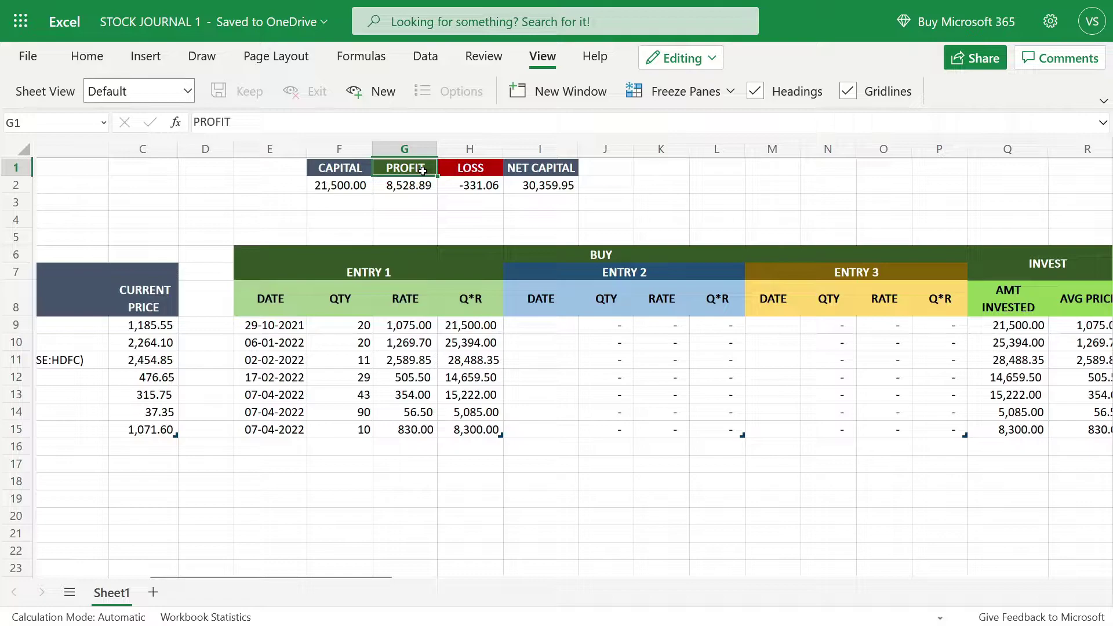
left_click(421, 187)
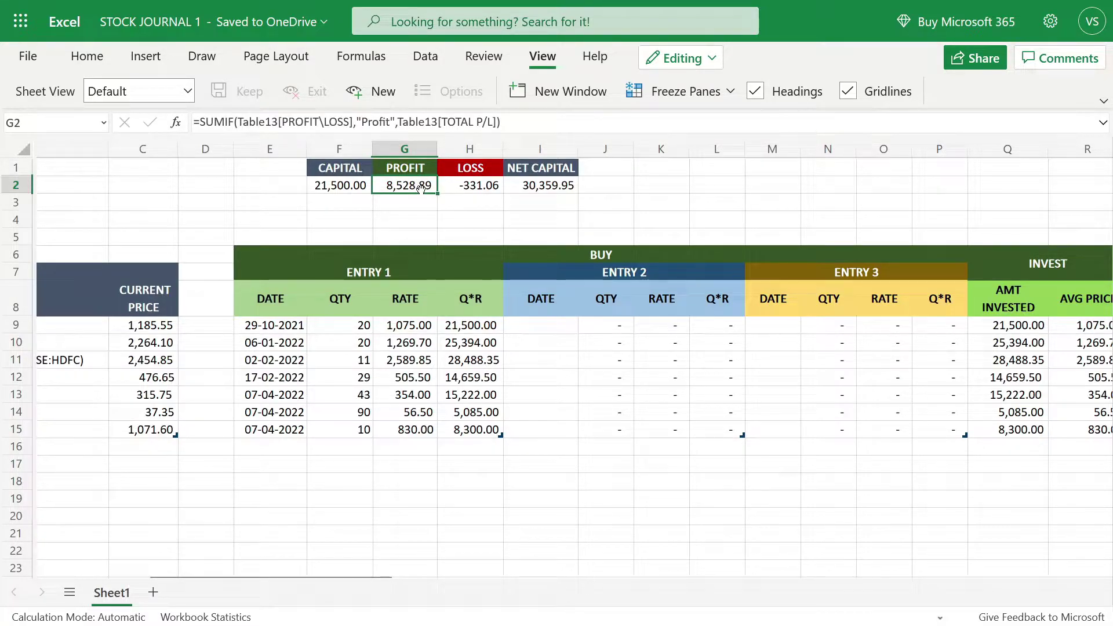
left_click(486, 167)
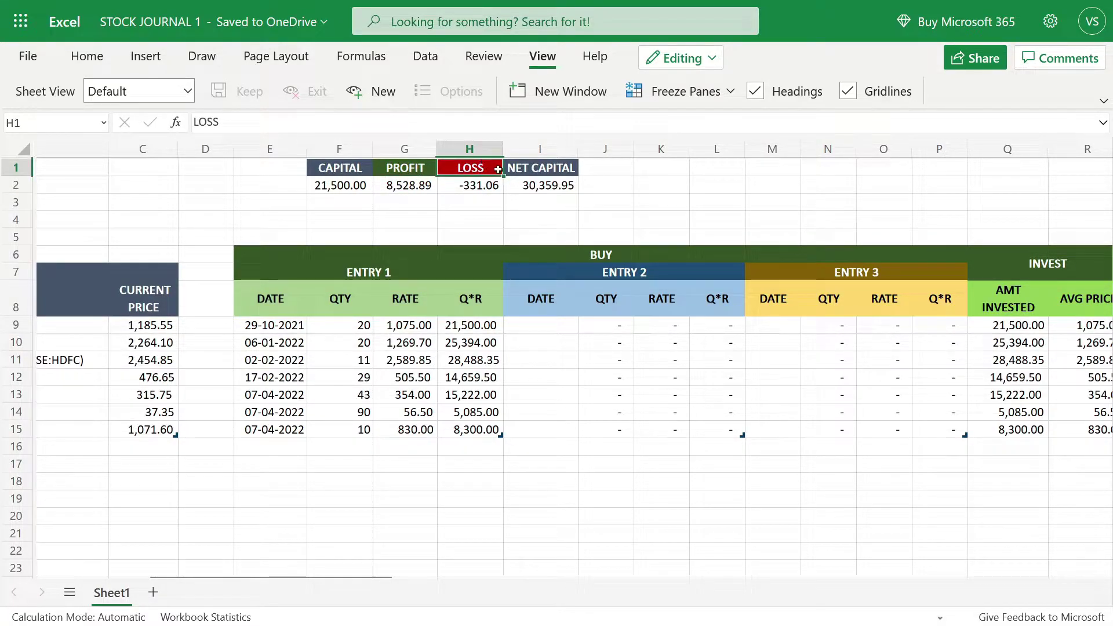
left_click(488, 184)
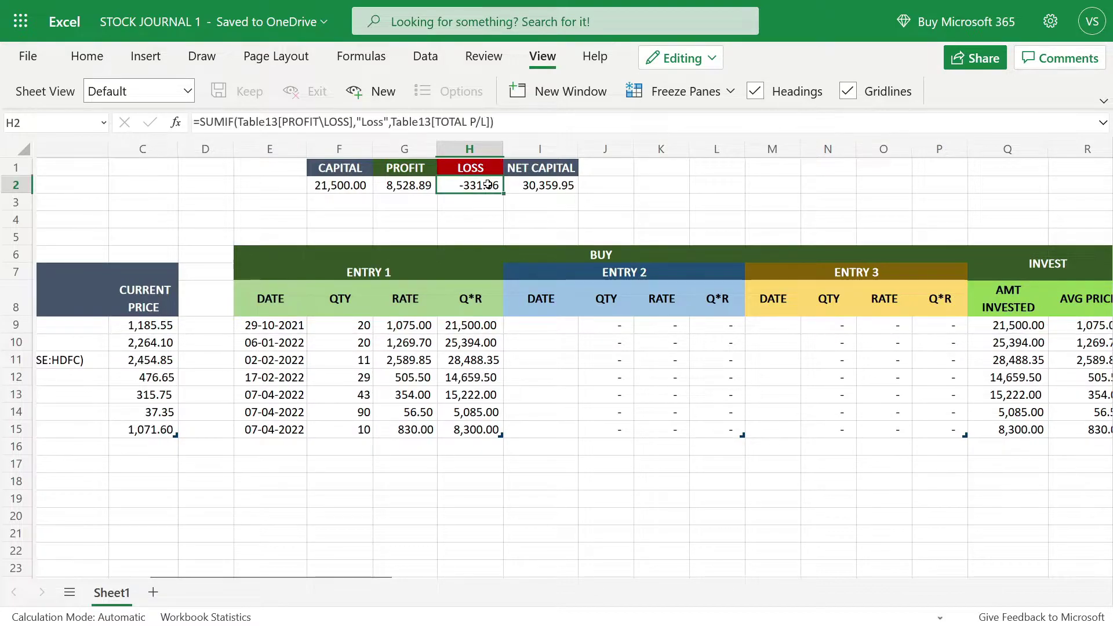
left_click(569, 167)
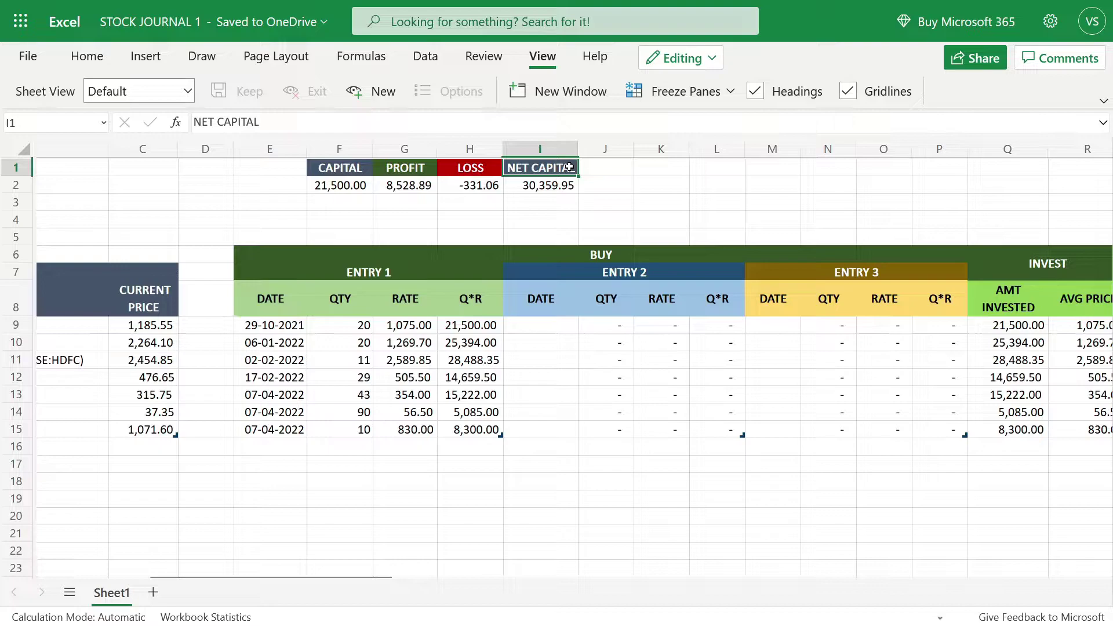
left_click(549, 185)
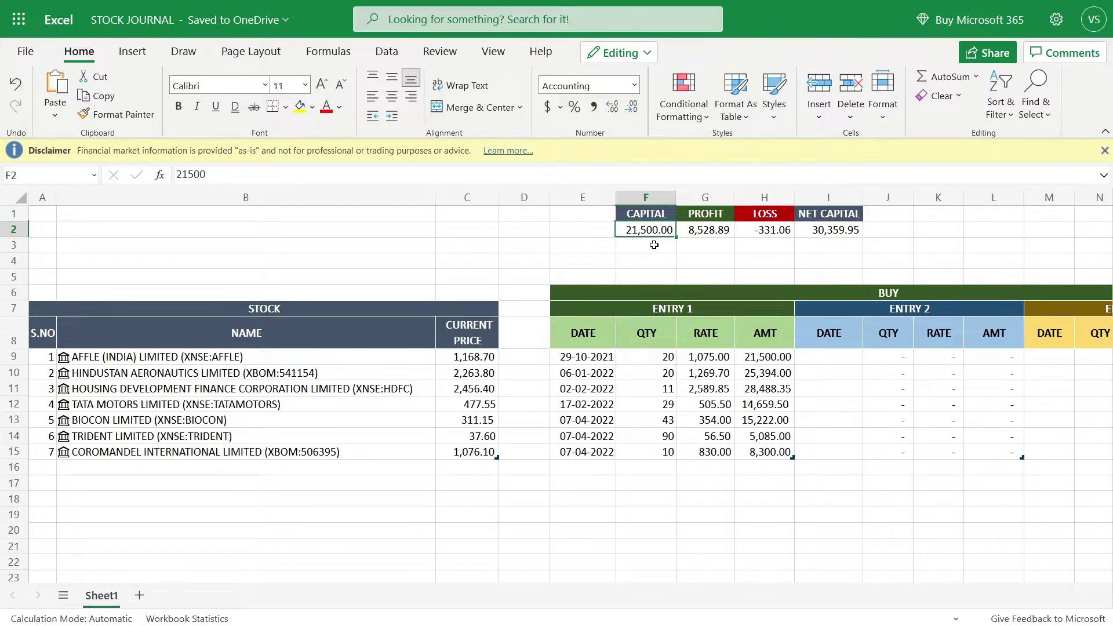
Enter serial number 8 below stock 7 so the table gains an empty row
left_click(357, 335)
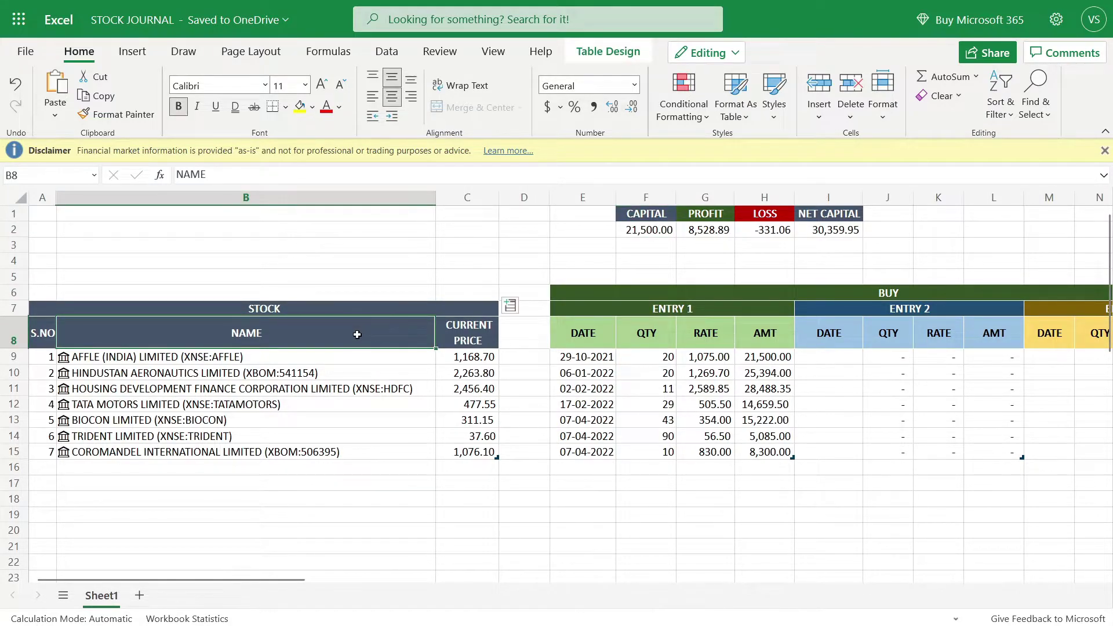
left_click(43, 452)
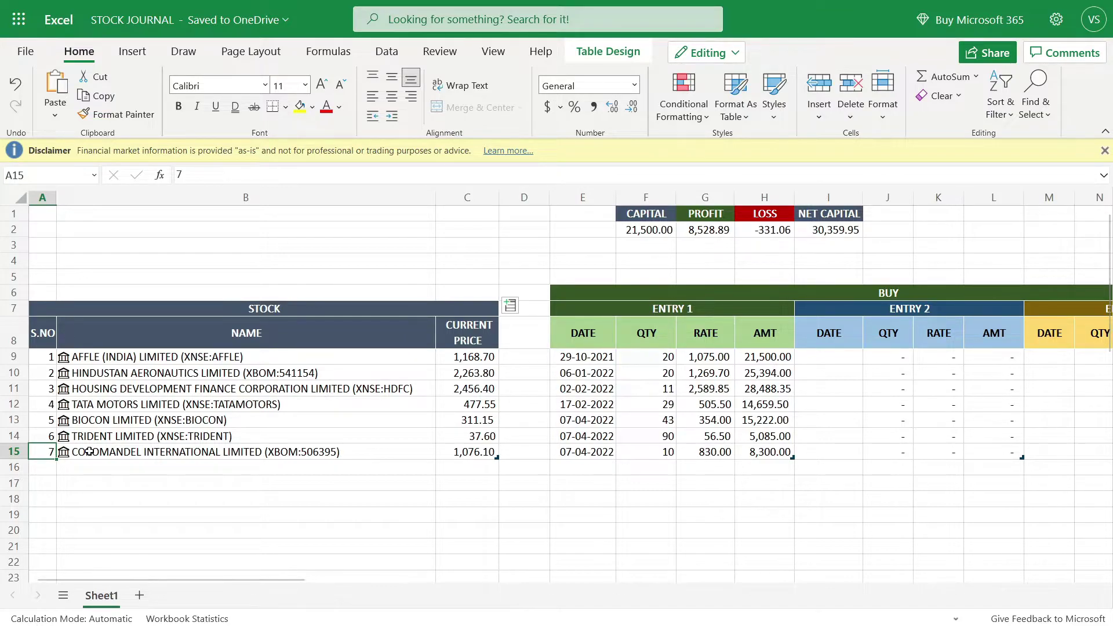
key("Down")
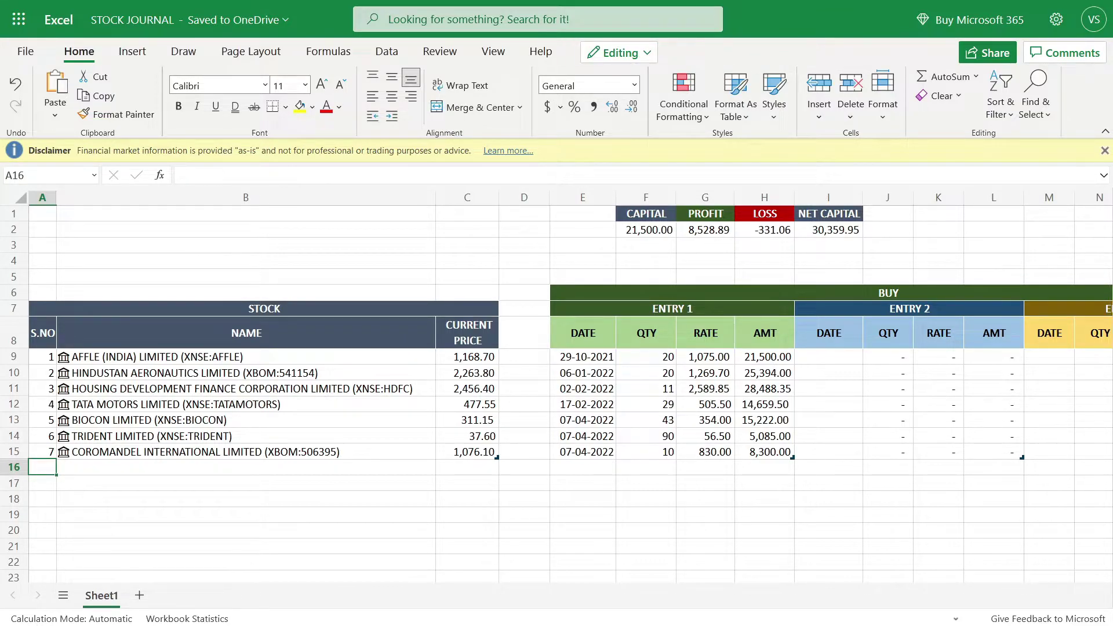
type("8")
key("Tab")
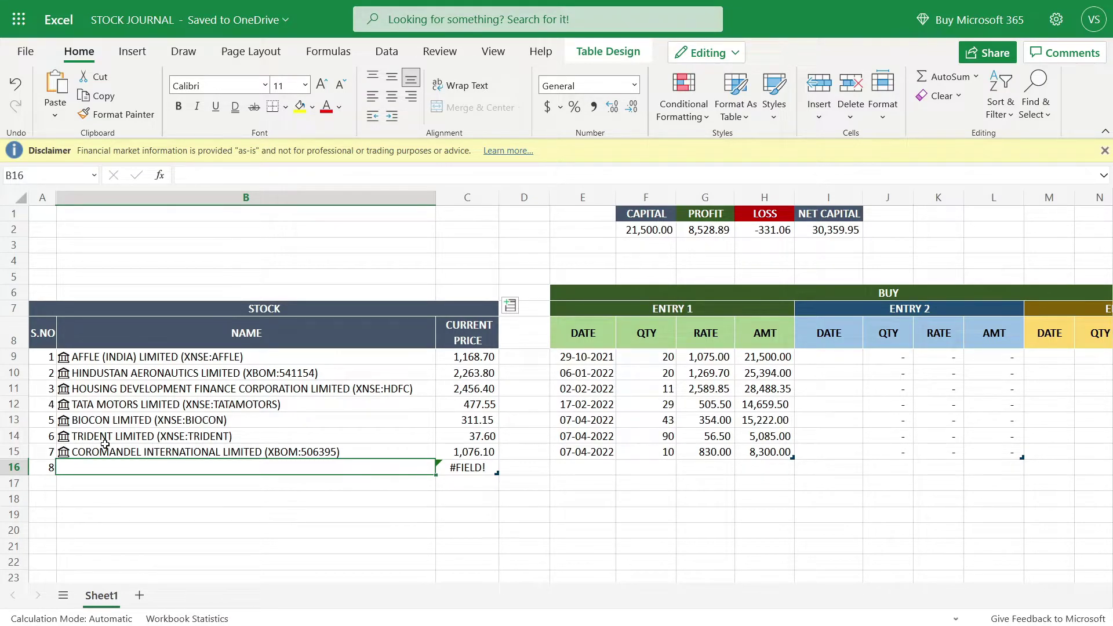
left_click(454, 468)
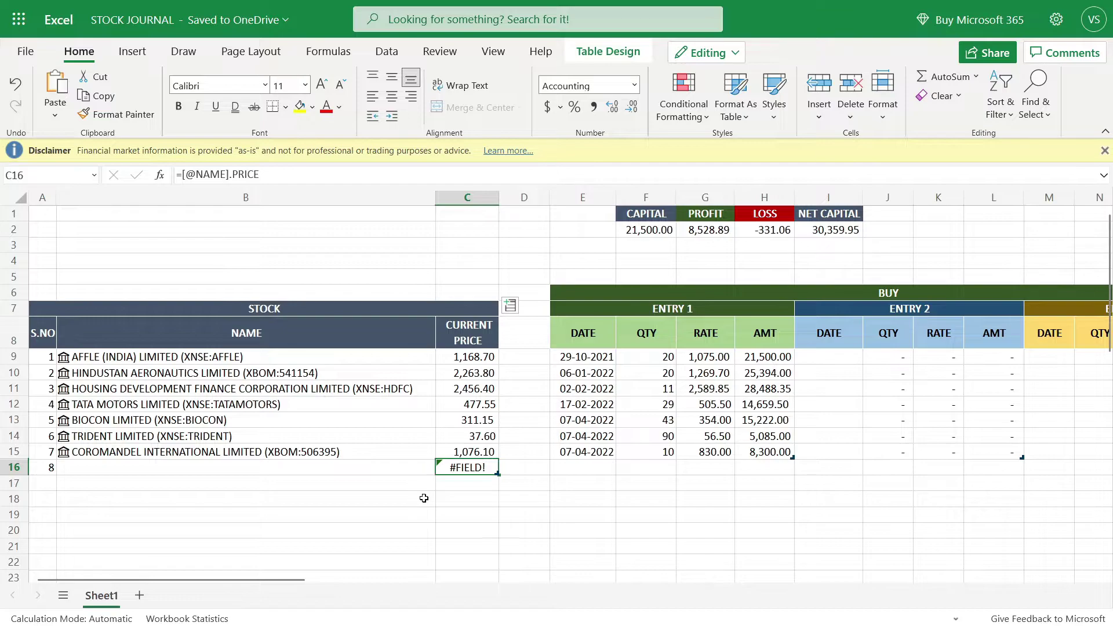
left_click(390, 468)
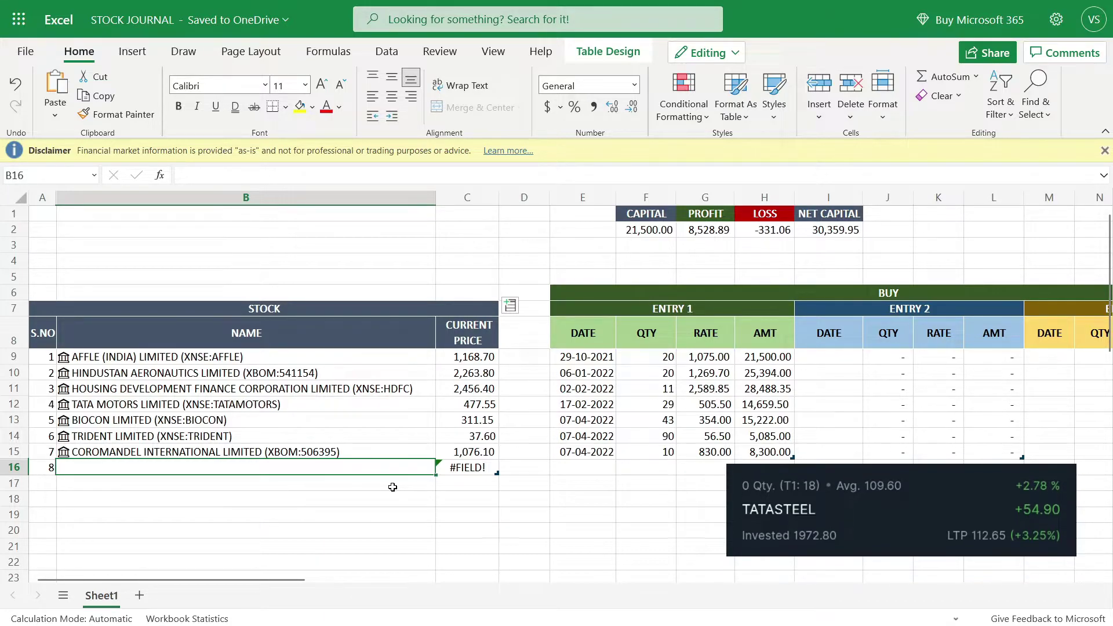
Enter TATASTEEL as stock 8 and check its converted name and 112.65 price
type("TATASTE")
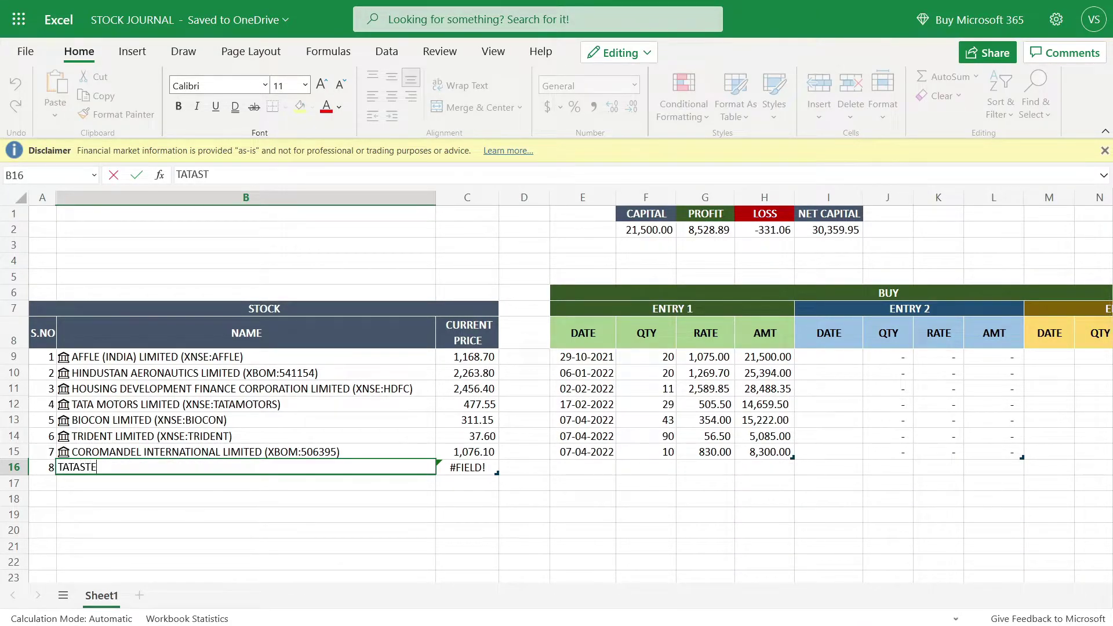
type("EL")
key("Return")
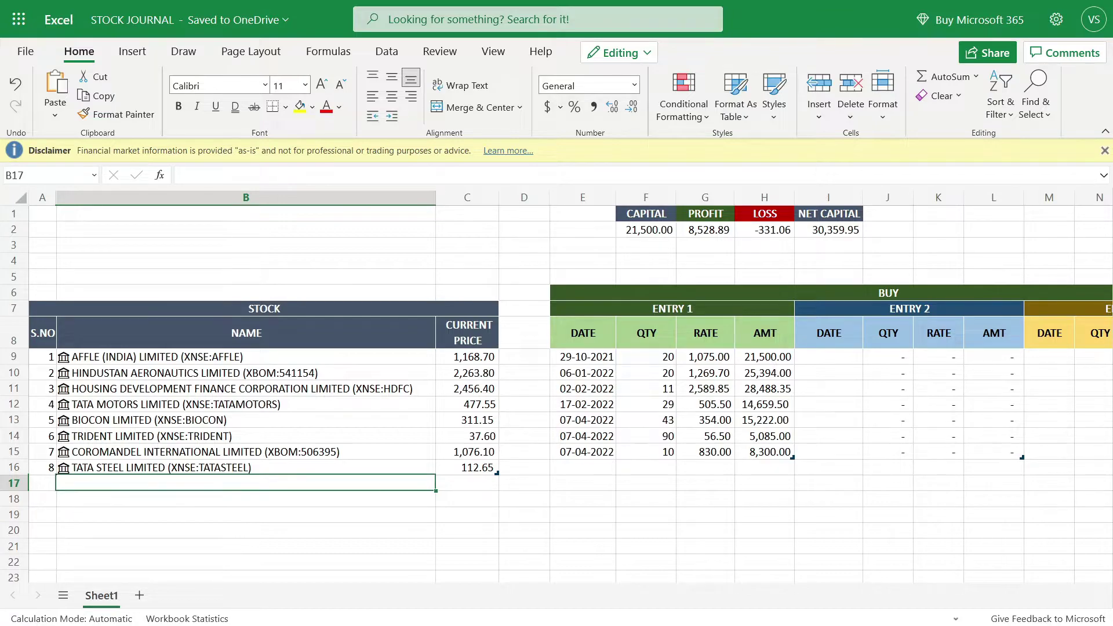
left_click(268, 472)
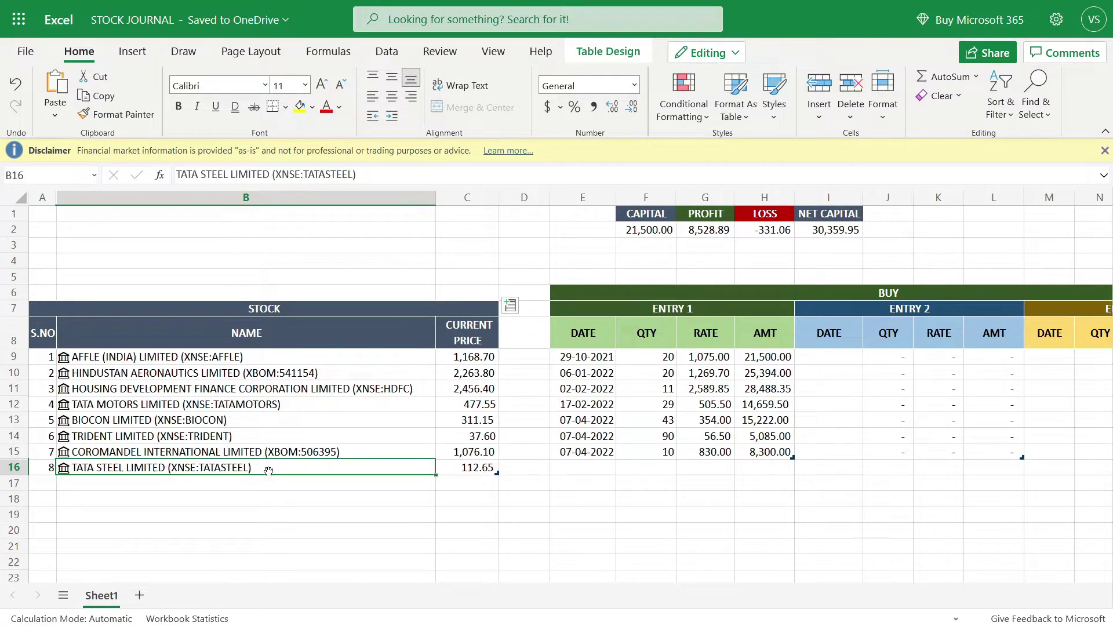
left_click(451, 467)
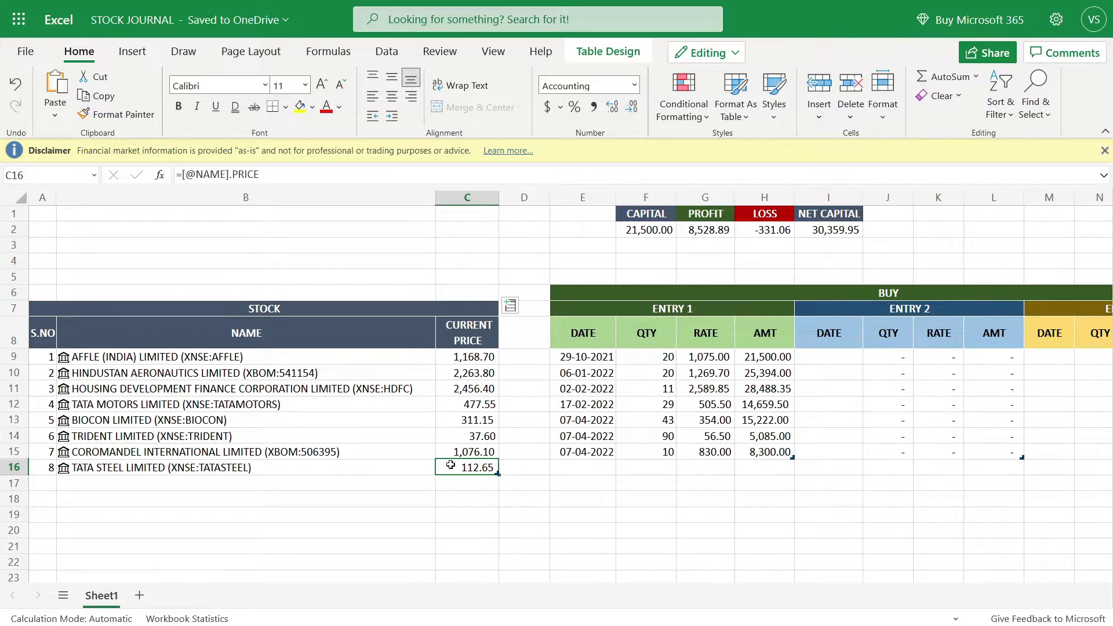
Enter =B16.Price in C20 so it returns Tata Steel's price 112.65
left_click(458, 528)
type("=")
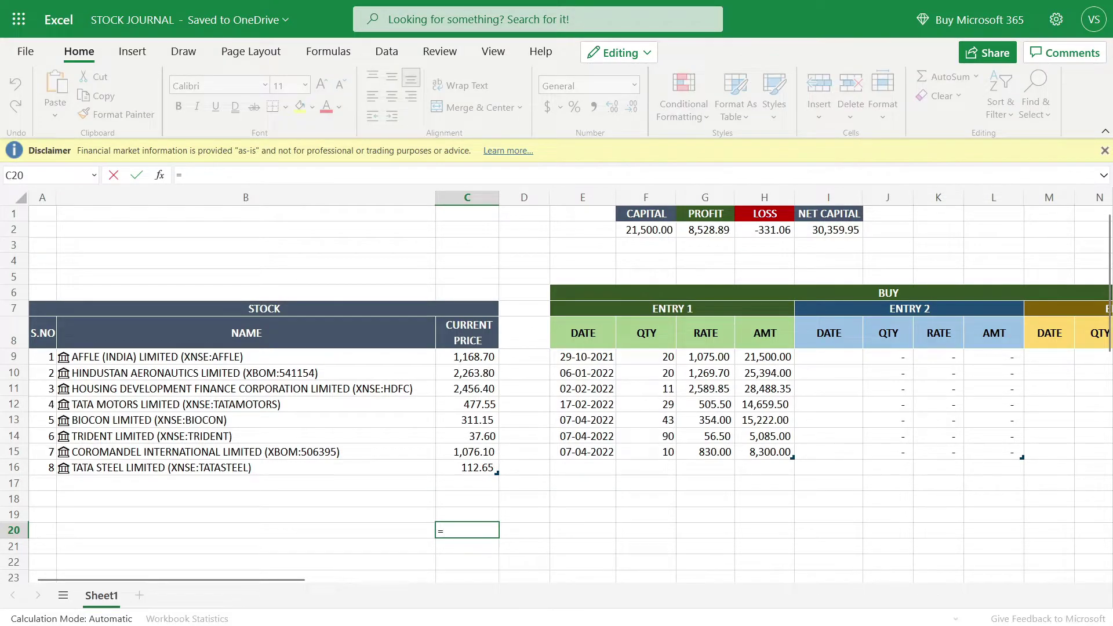
left_click(354, 466)
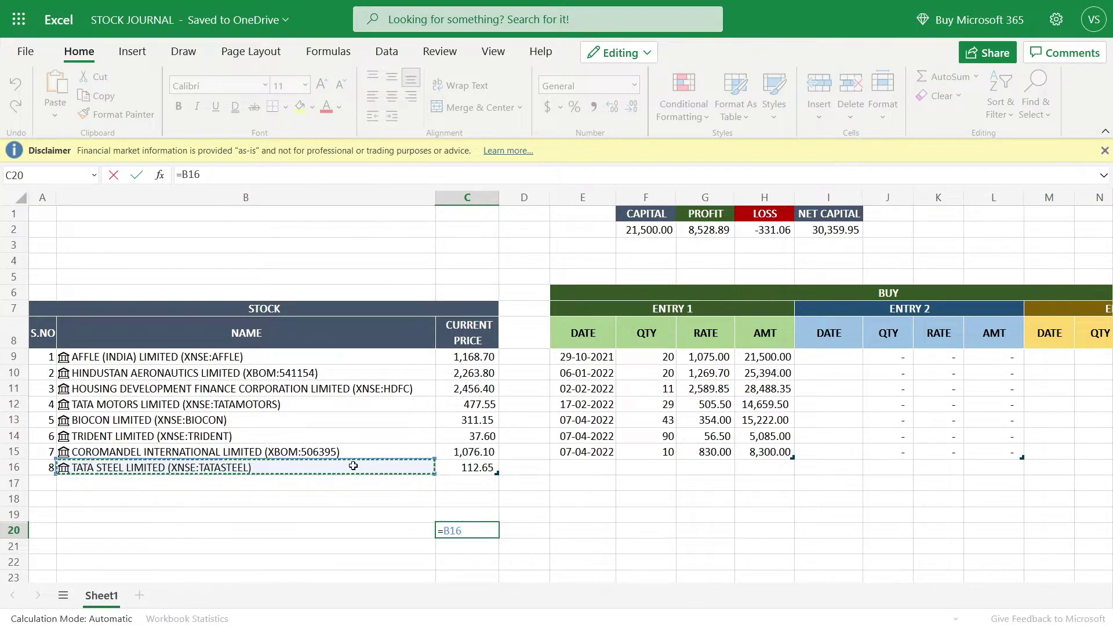
type(".PRIC")
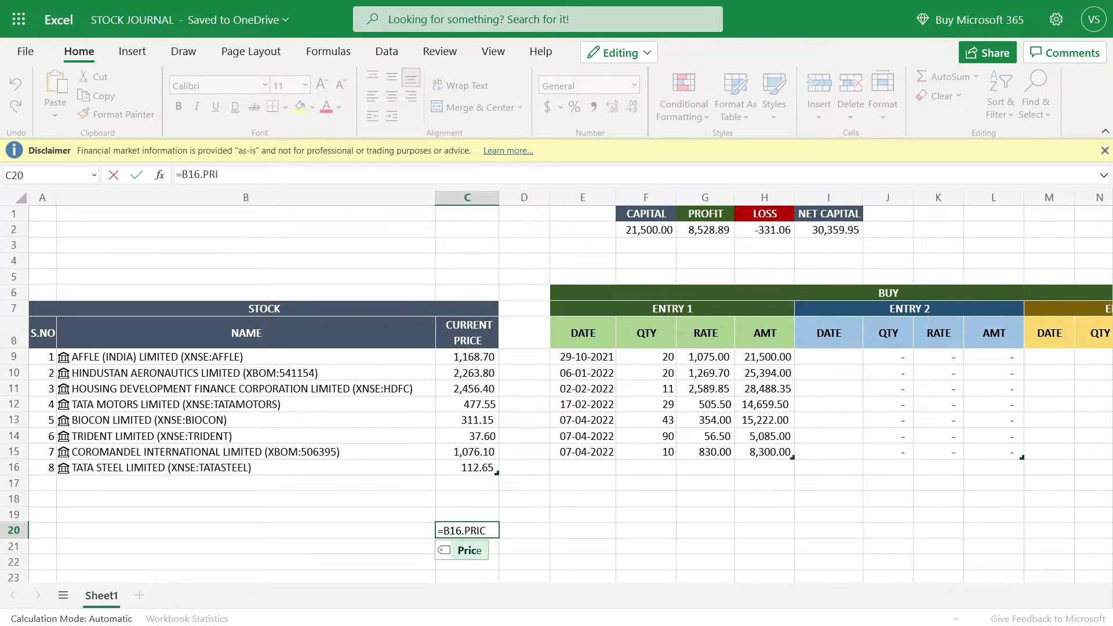
type("E")
key("Return")
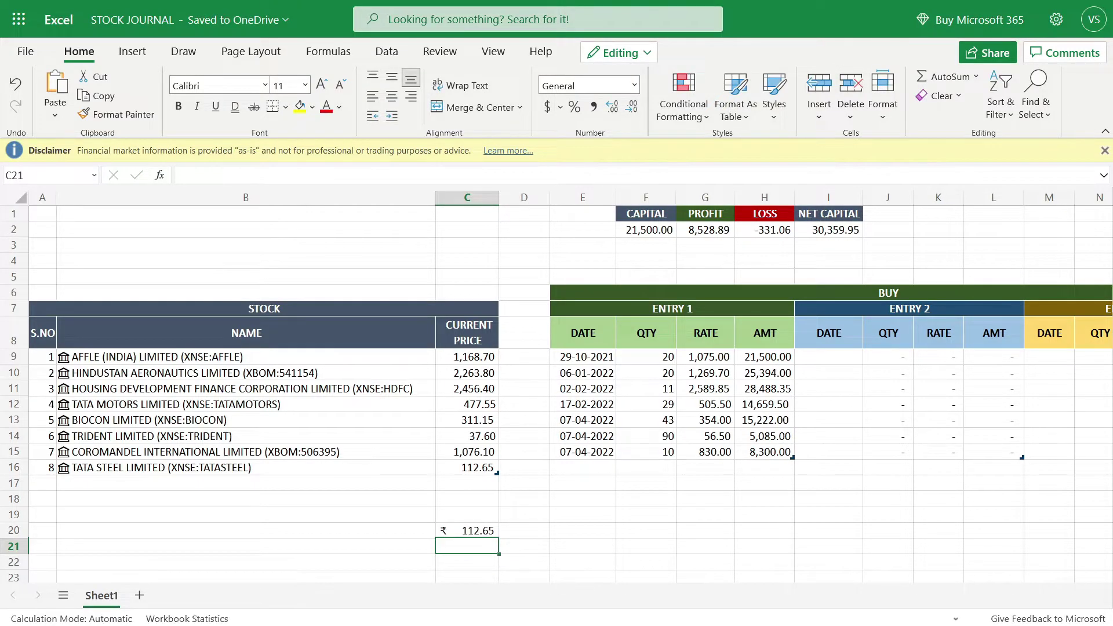
left_click(467, 531)
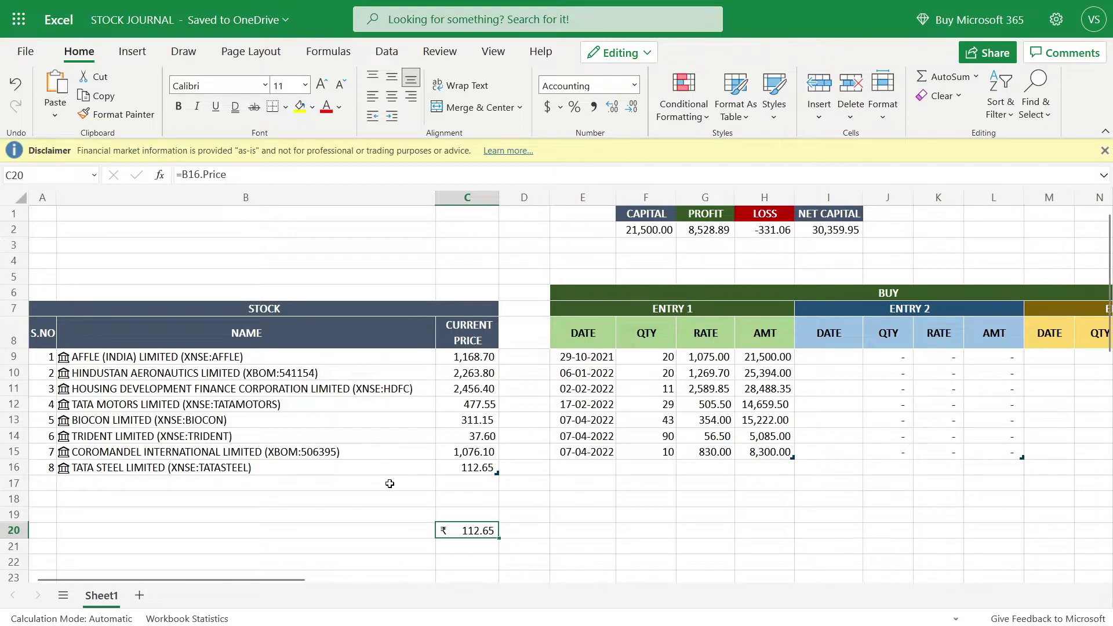
Enter Tata Steel's Entry 1: date 11-08-2022, quantity 18, rate 109.6
left_click(561, 469)
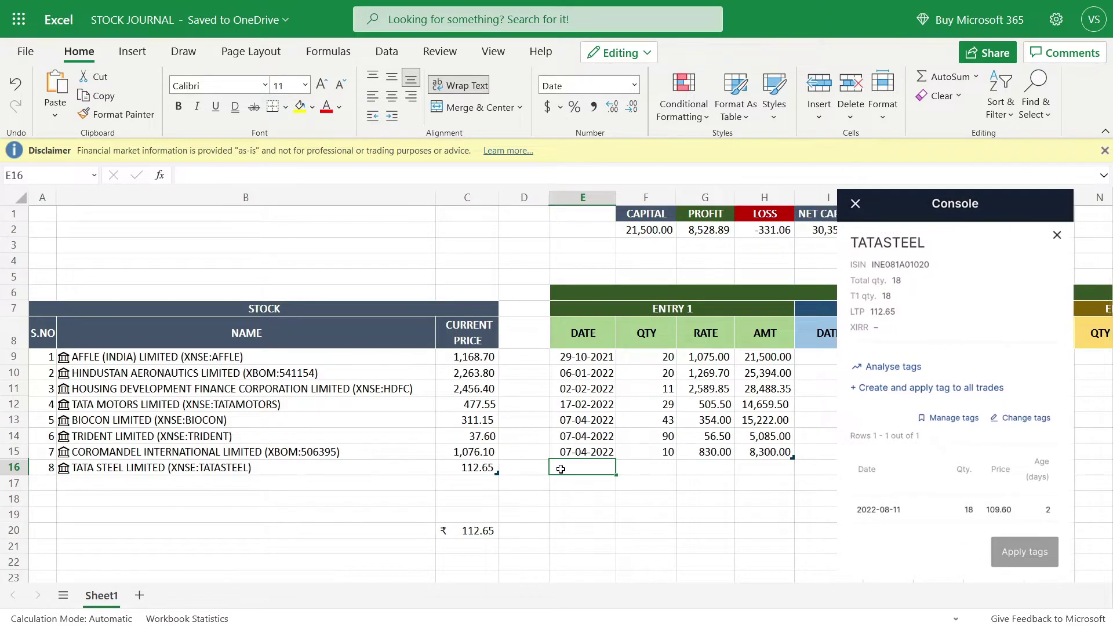
type("11-08-2022")
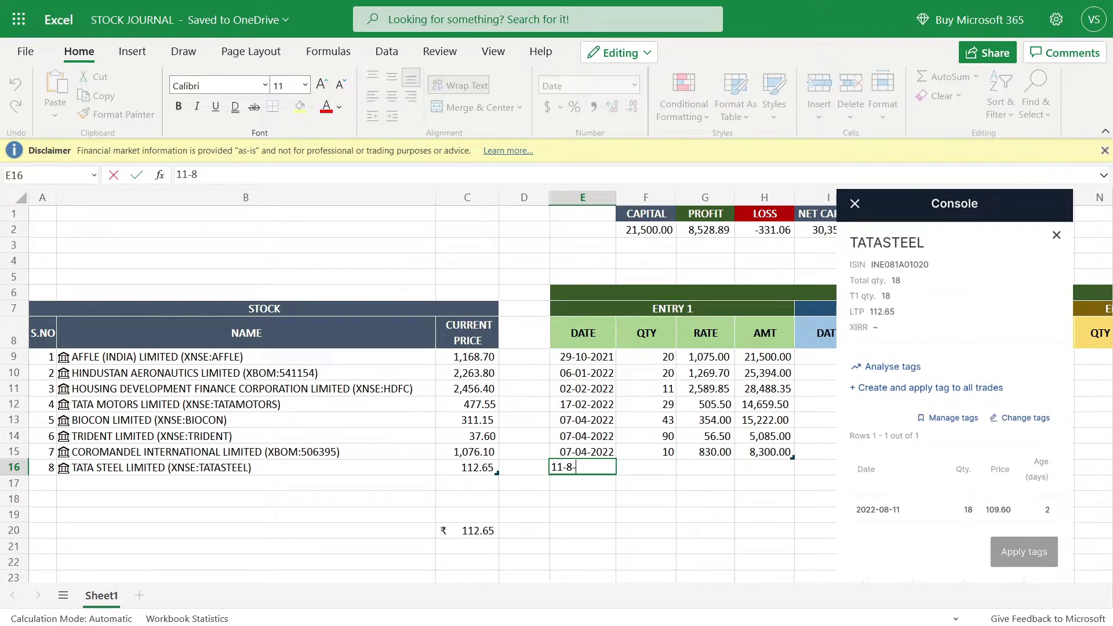
key("Return")
key("Up")
key("Right")
type("18")
key("Tab")
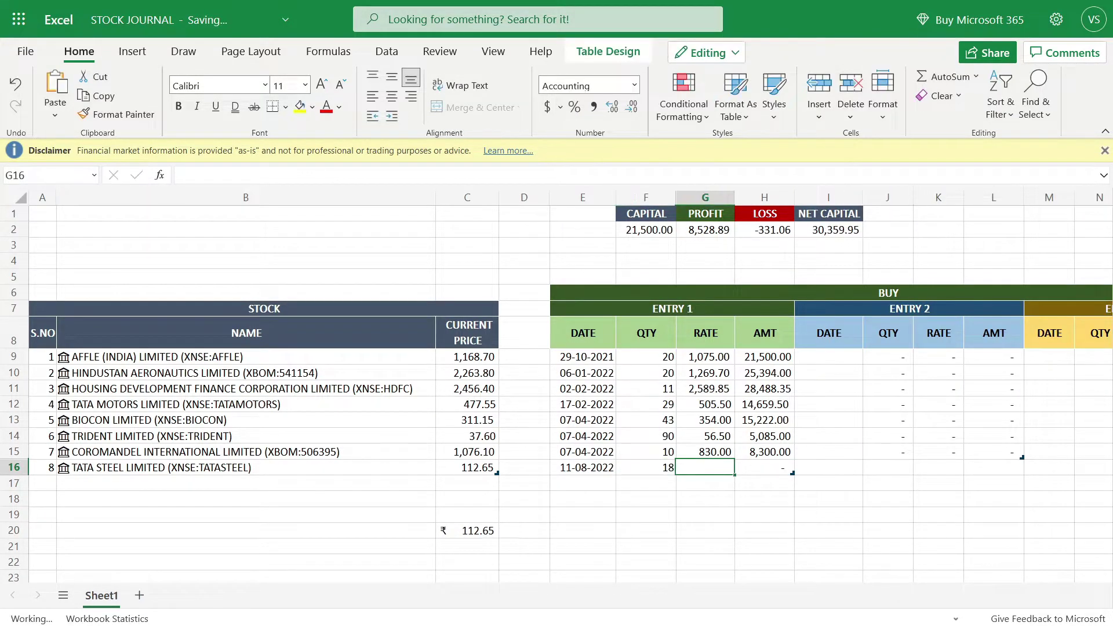
type("109.6")
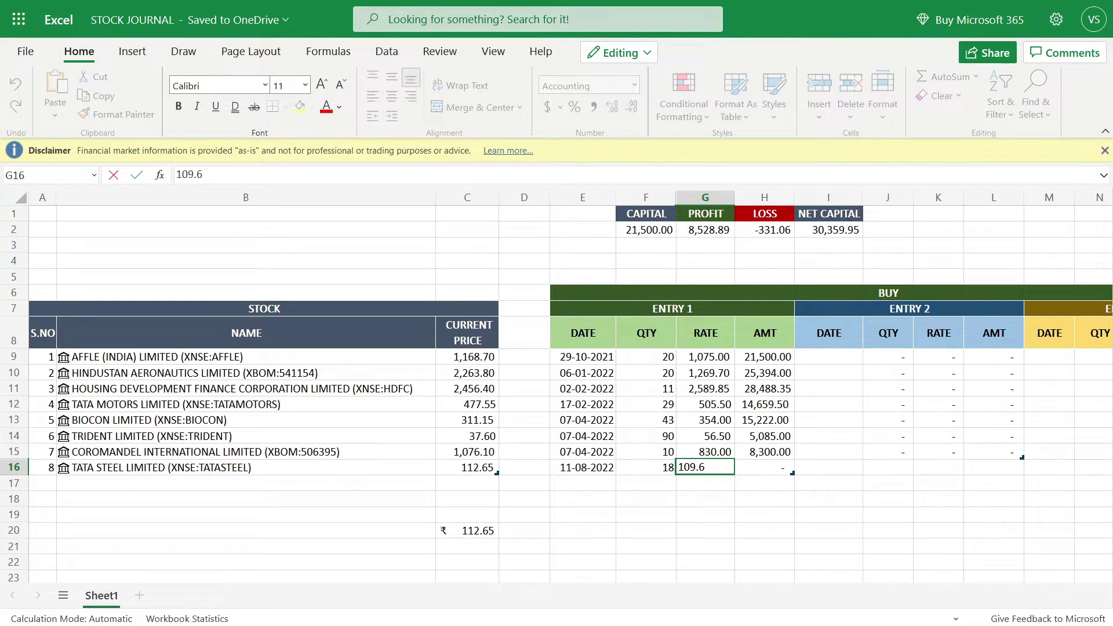
key("Return")
key("Up")
key("Right")
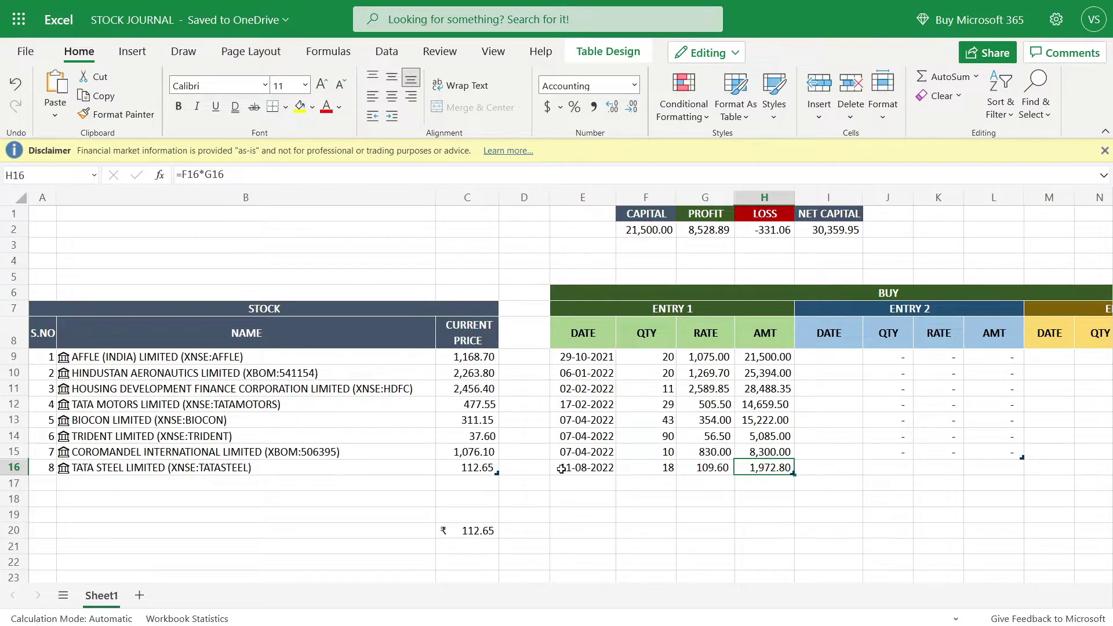
Enter =F16*G16 in H20 to confirm the 1,972.80 purchase amount
left_click(768, 532)
type("=")
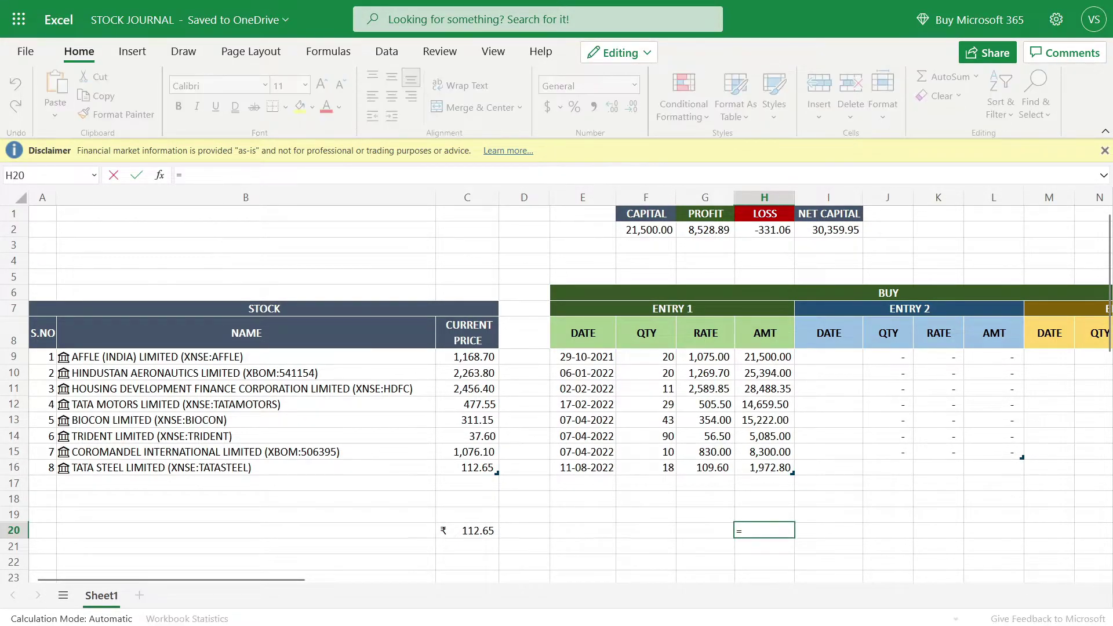
left_click(668, 467)
type("*")
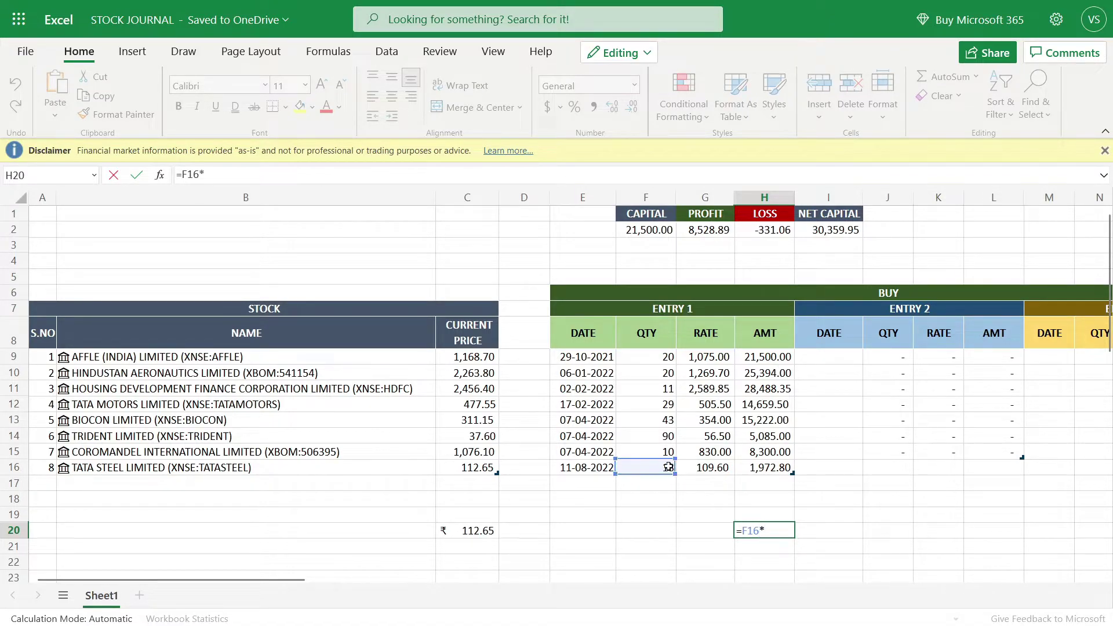
left_click(704, 464)
key("Return")
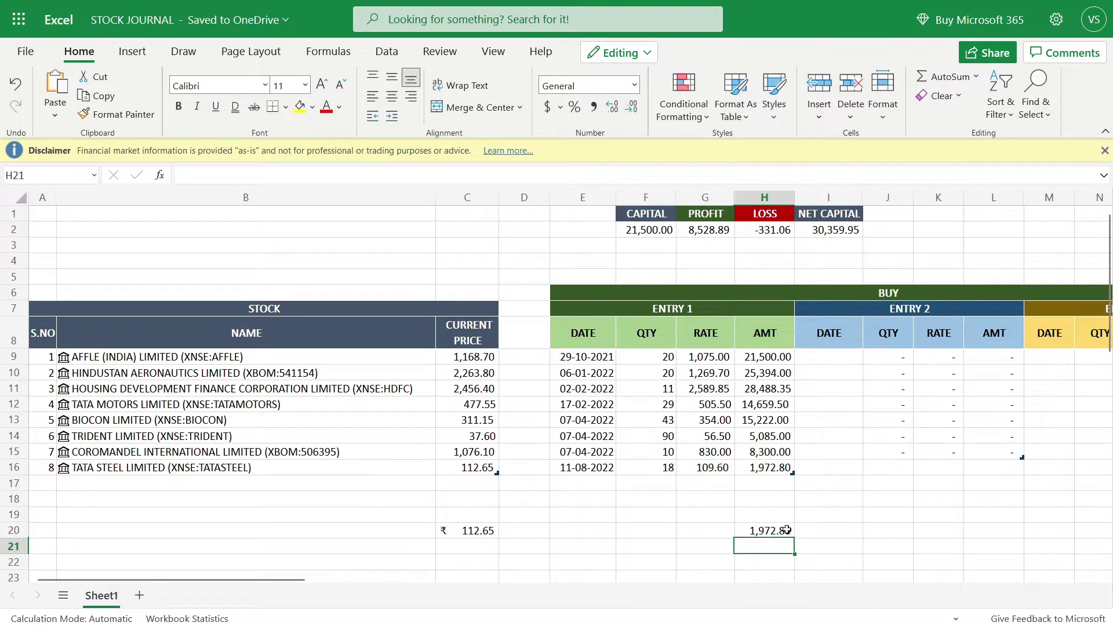
left_click(767, 534)
left_click_drag(174, 580, 307, 580)
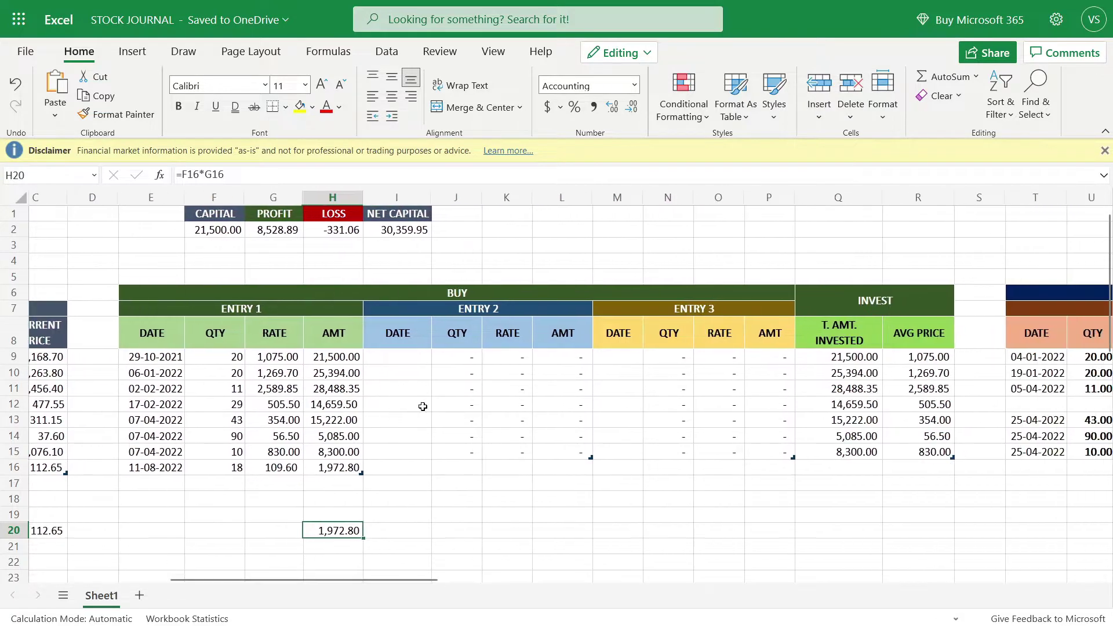
Enter 0 in Tata Steel's Entry 2 (J16, K16) and Entry 3 (N16, O16) cells
left_click(381, 315)
mouse_move(432, 316)
left_mouse_down()
mouse_move(647, 319)
mouse_move(648, 331)
left_mouse_up()
left_click(650, 333)
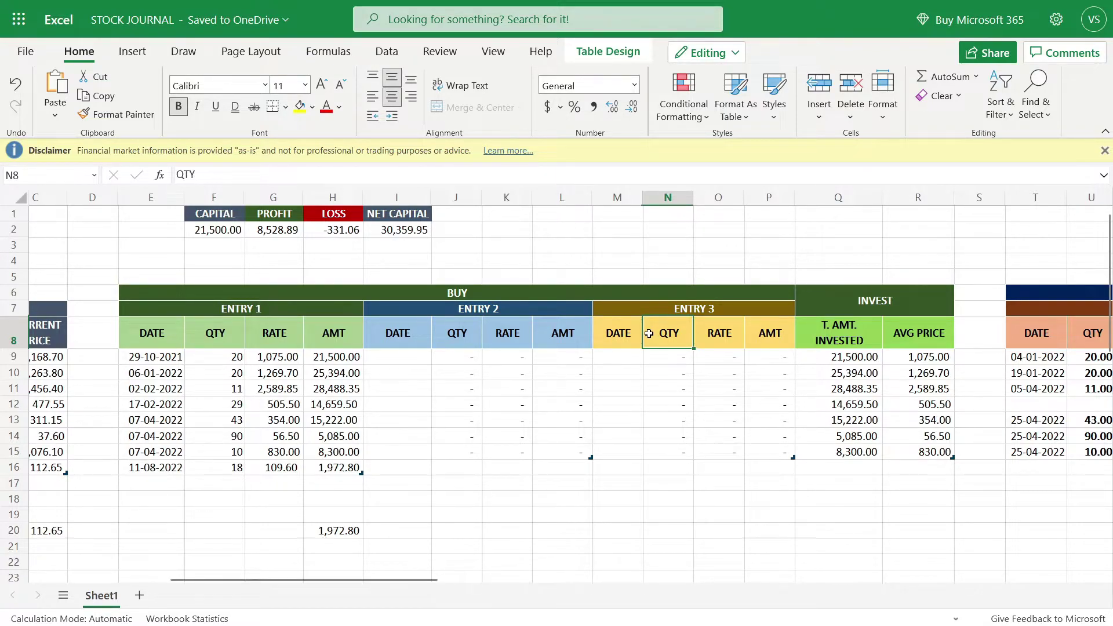
left_click(462, 465)
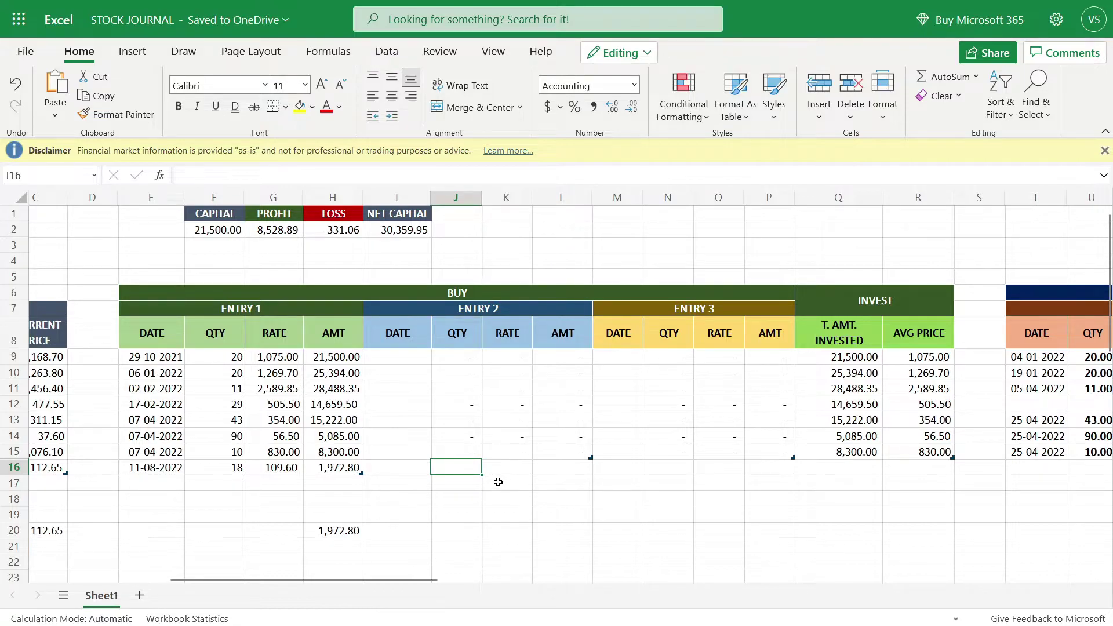
type("0")
key("Tab")
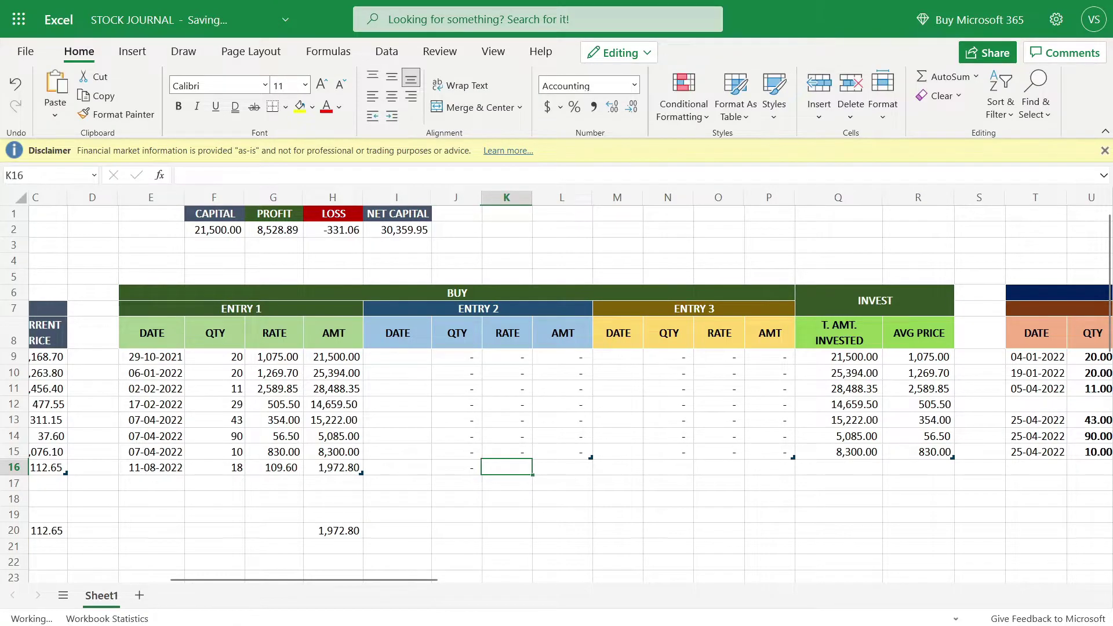
type("0")
key("Tab")
key("Tab")
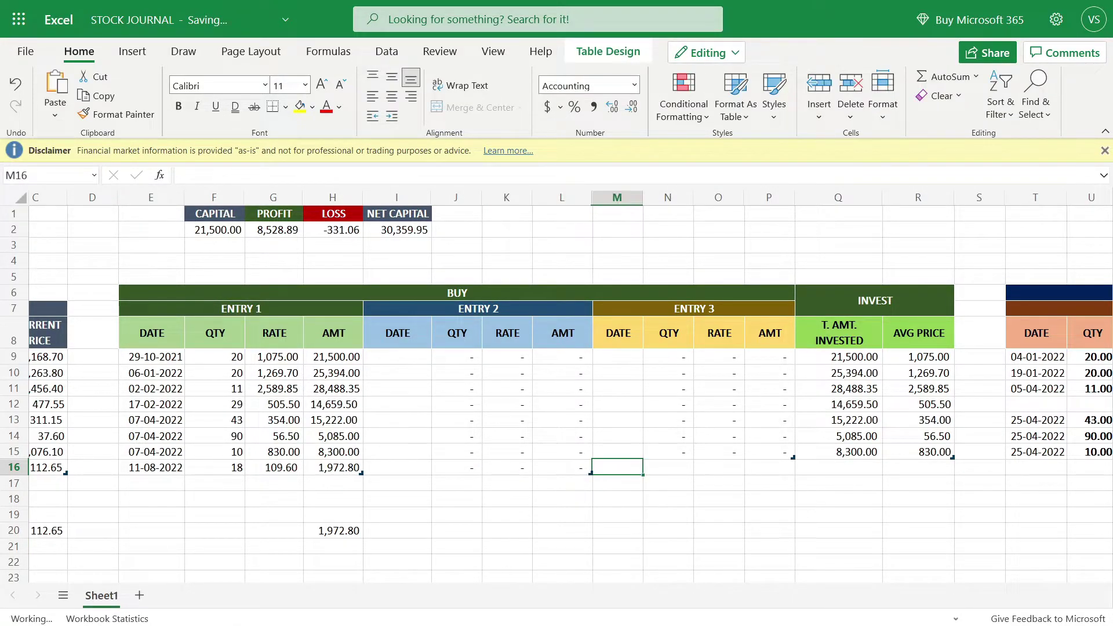
key("Tab")
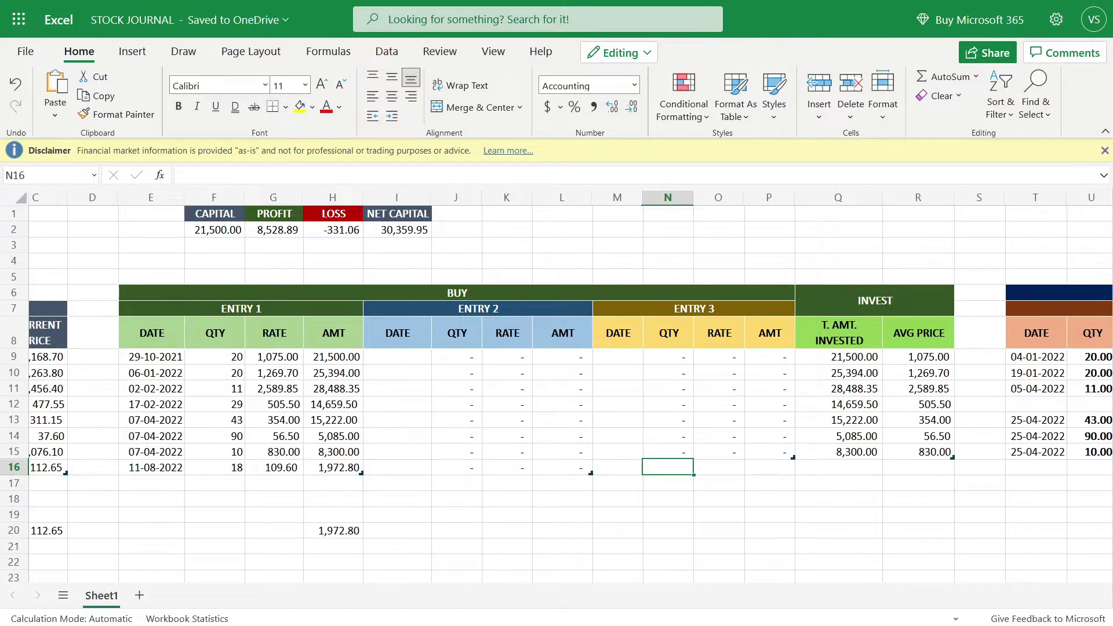
type("0")
key("Tab")
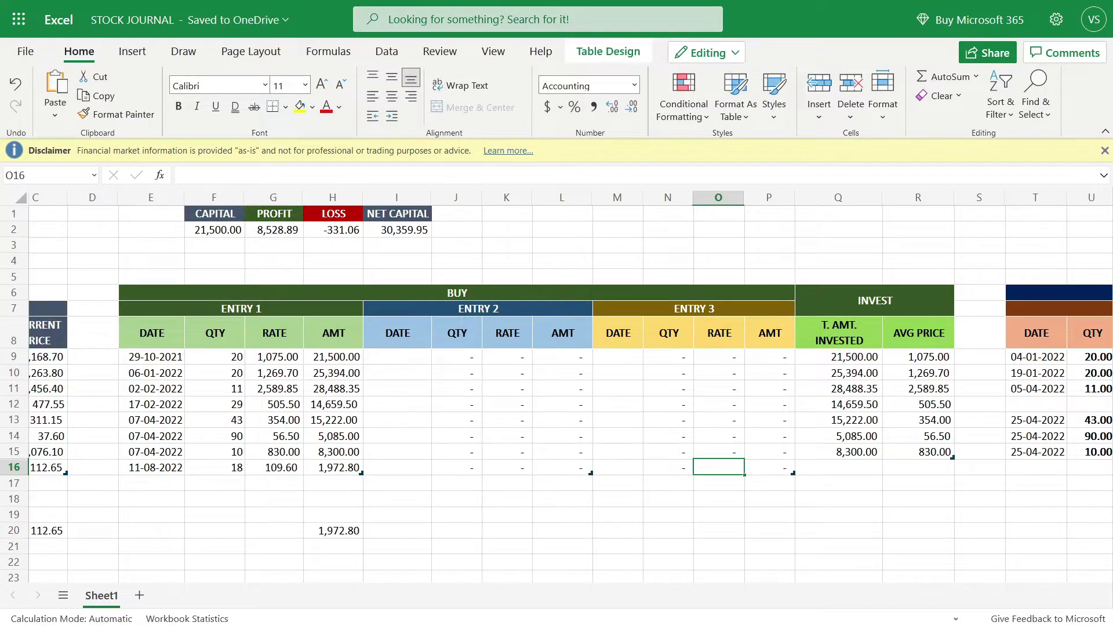
type("0")
key("Tab")
key("Tab")
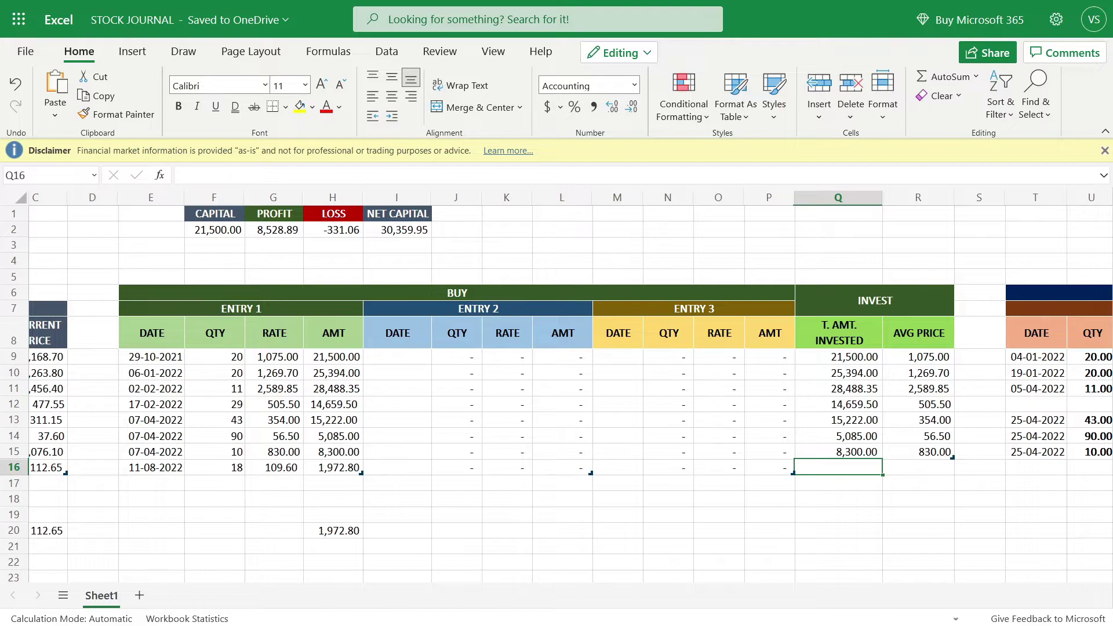
Recommit Q16's =P16+L16+H16 and R16's =Q16/(N16+J16+F16), giving 1,972.80 and 109.60
double_click(834, 472)
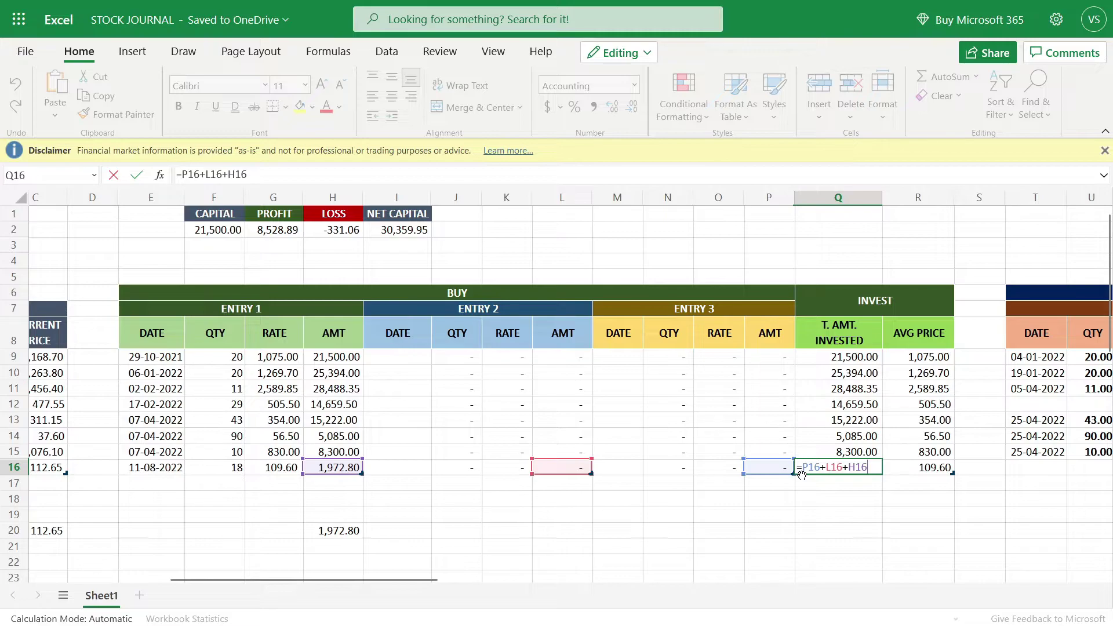
key("Return")
key("Up")
key("Right")
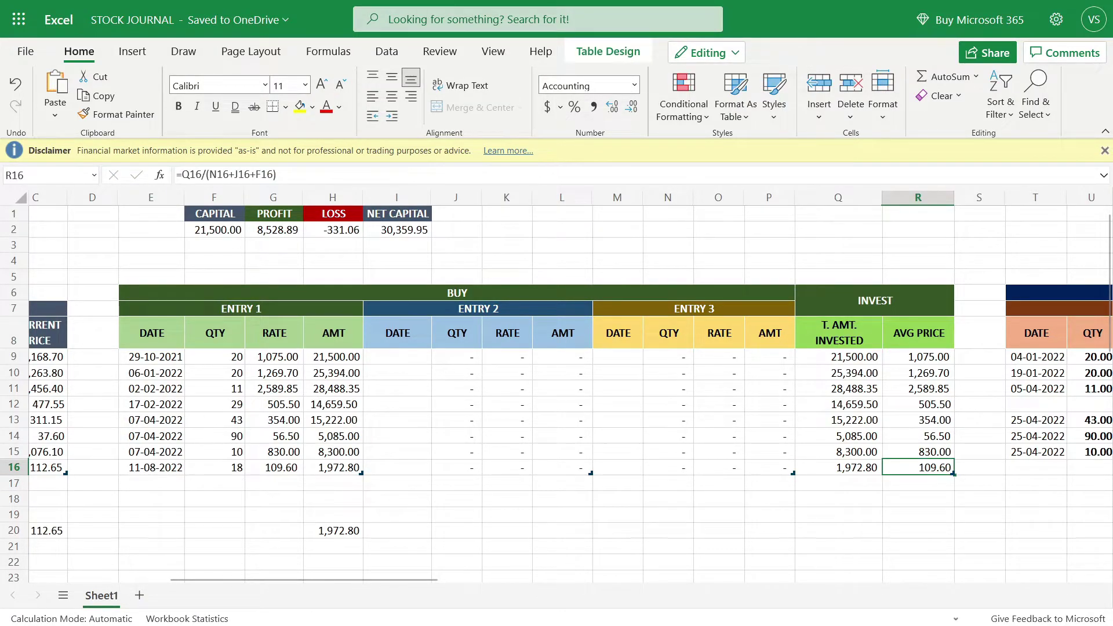
key("F2")
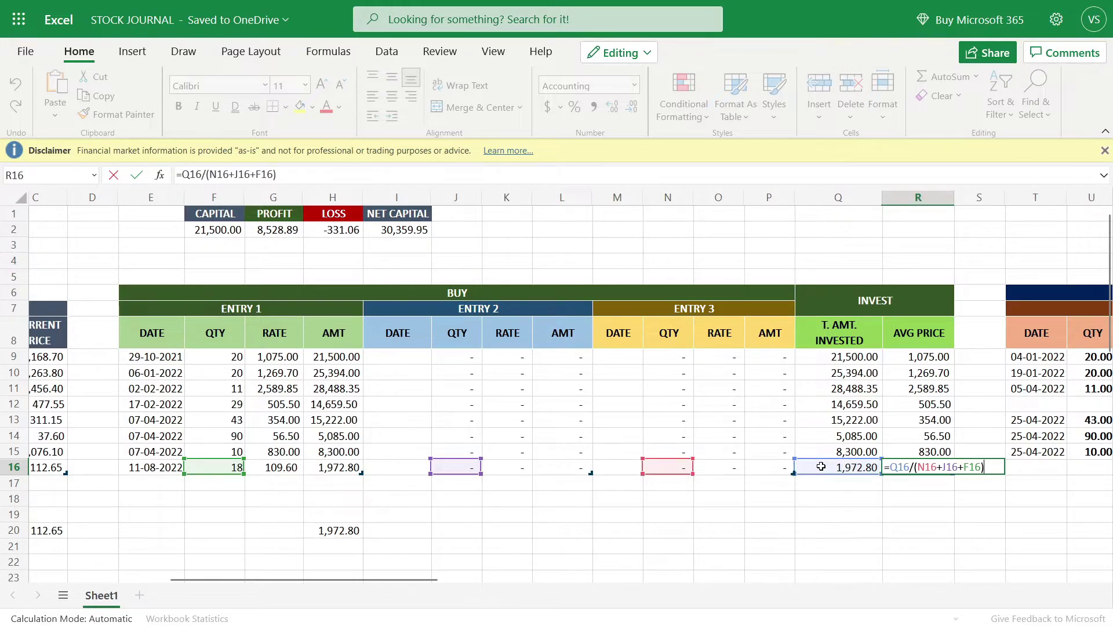
key("Return")
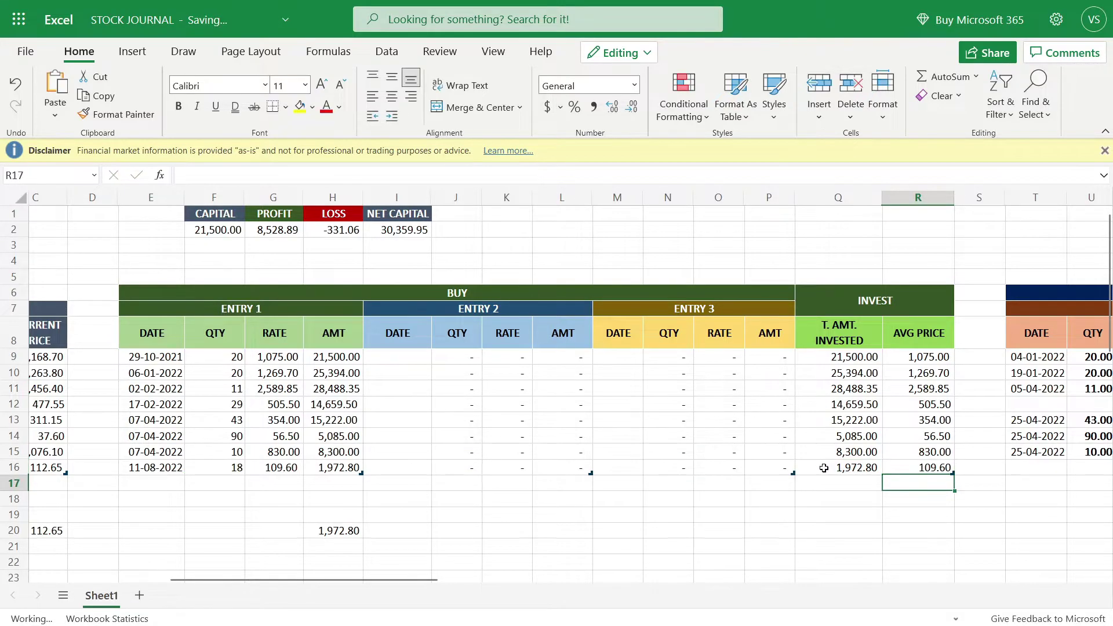
left_click(916, 471)
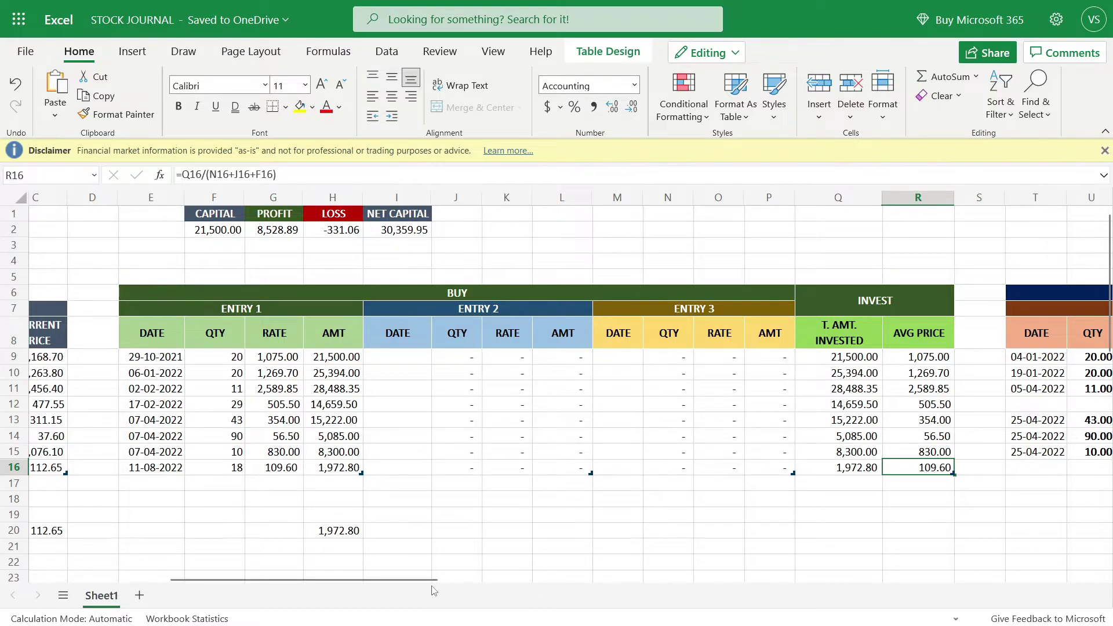
Scroll right to the SELL section and select the Exit 1 and Exit 2 blocks
left_click_drag(432, 580, 650, 581)
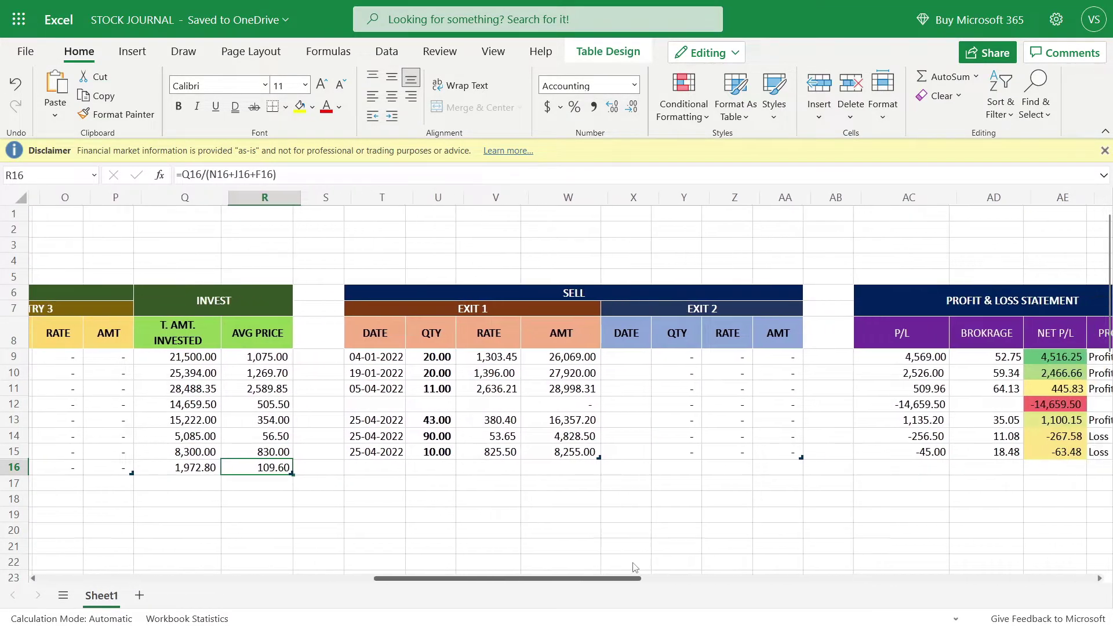
left_click(603, 292)
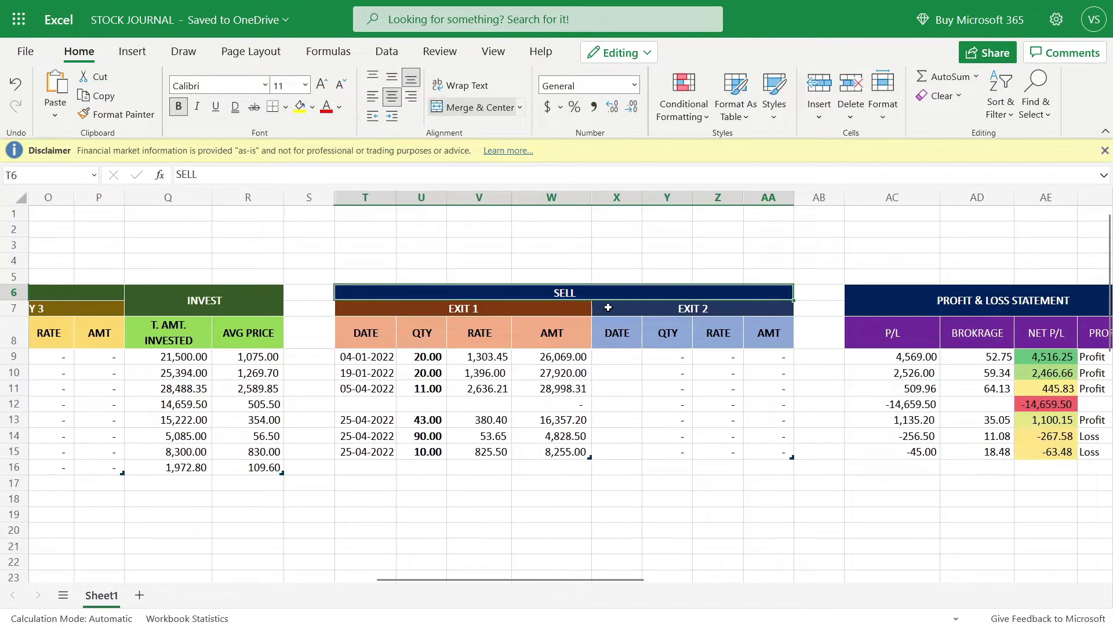
left_click_drag(538, 580, 475, 580)
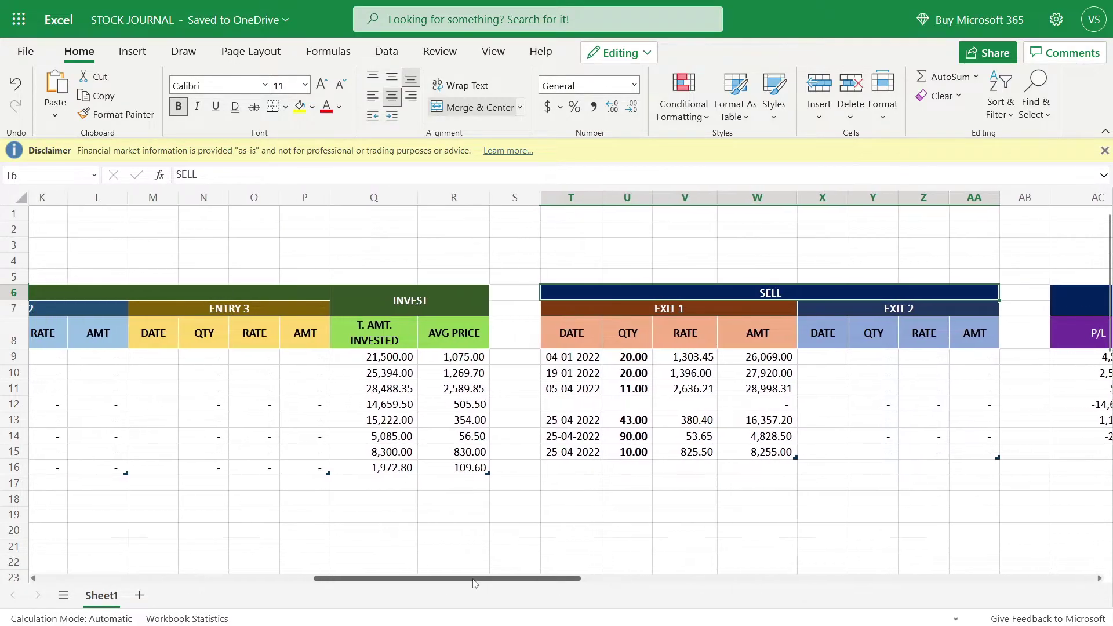
left_click_drag(185, 313, 278, 467)
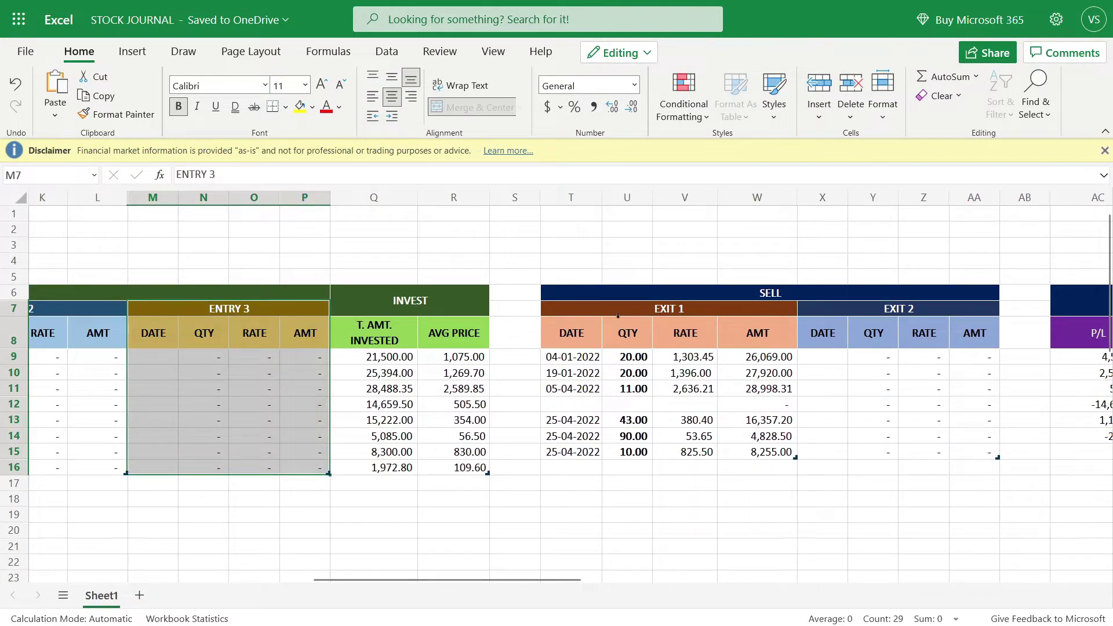
left_click_drag(612, 306, 659, 471)
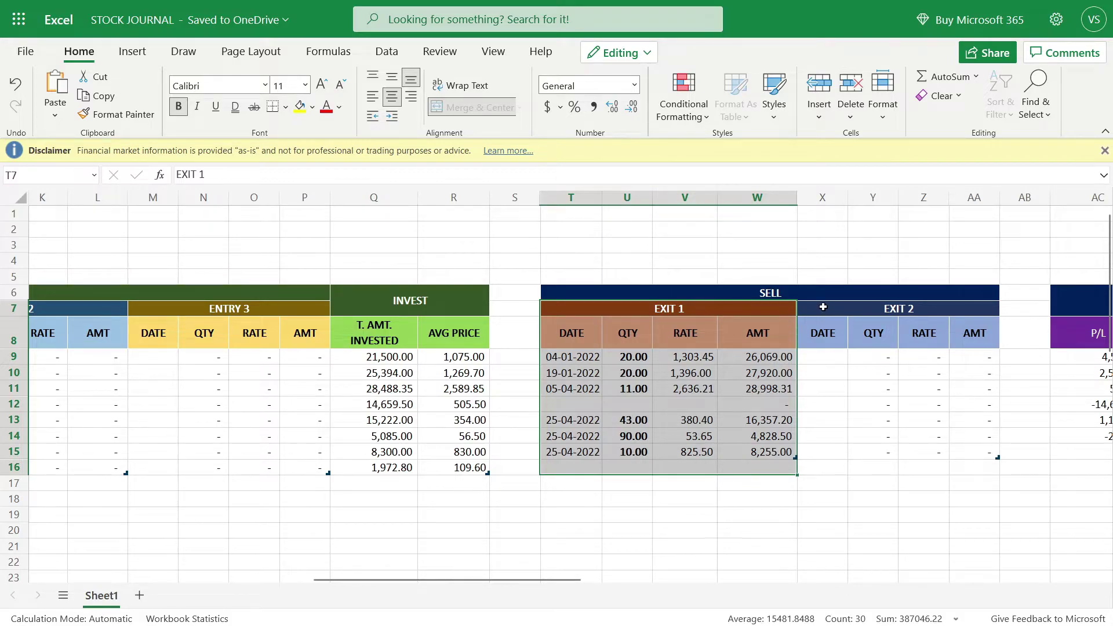
mouse_move(822, 306)
left_mouse_down()
mouse_move(860, 476)
mouse_move(860, 468)
left_mouse_up()
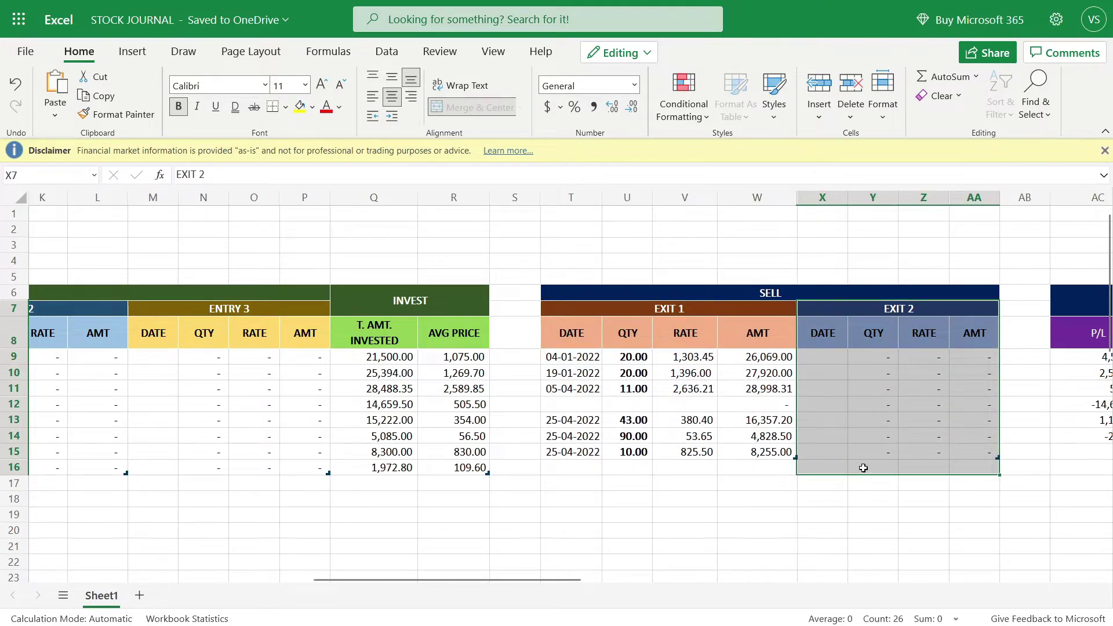
left_click_drag(574, 580, 739, 579)
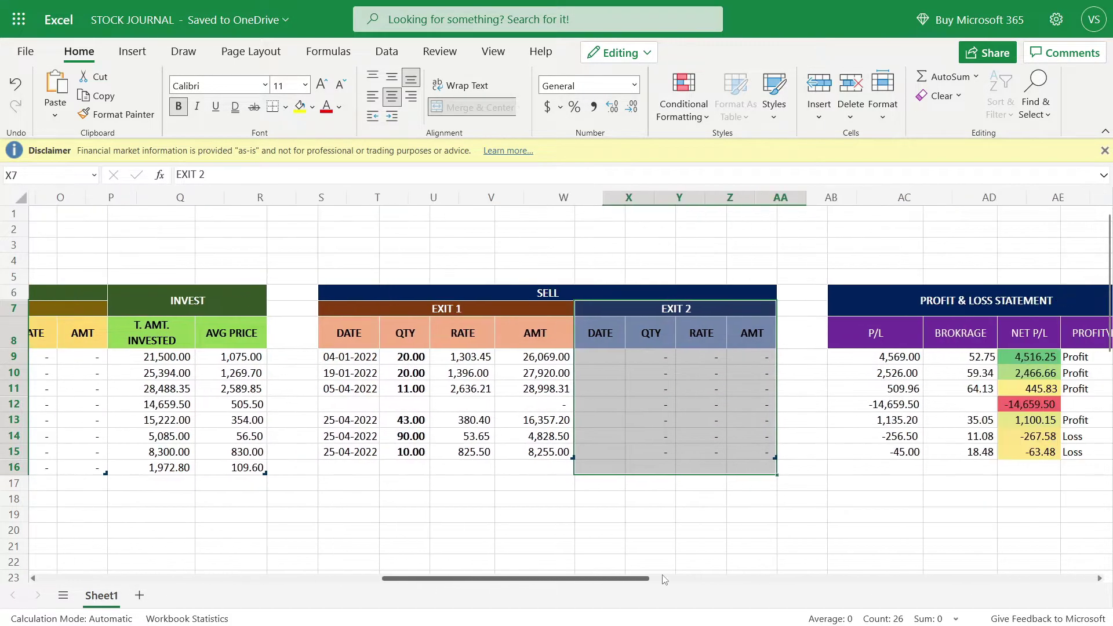
Fill the P/L formula =(AA16+W16)-Q16 down into row 16, giving -1,972.80
left_click(568, 333)
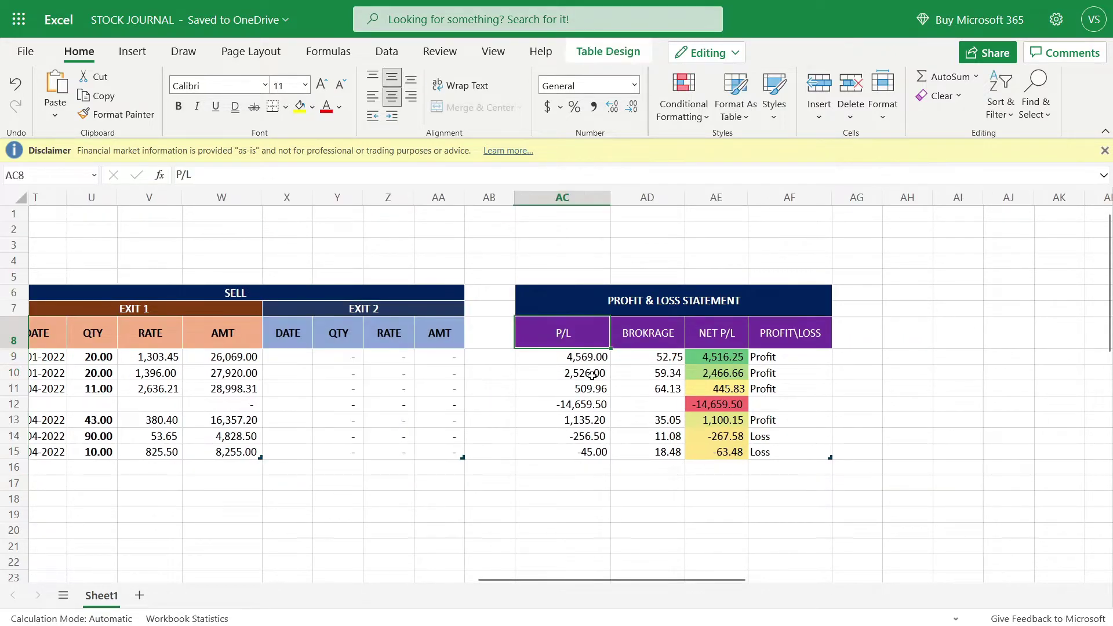
left_click(574, 464)
key("ctrl+d")
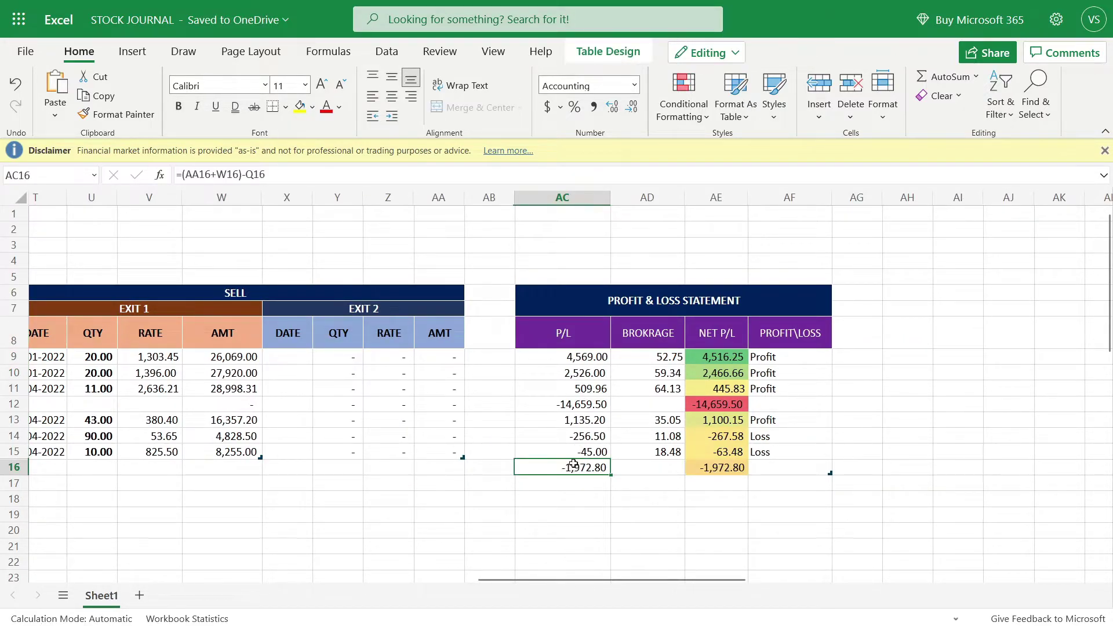
double_click(574, 467)
left_click_drag(521, 580, 438, 580)
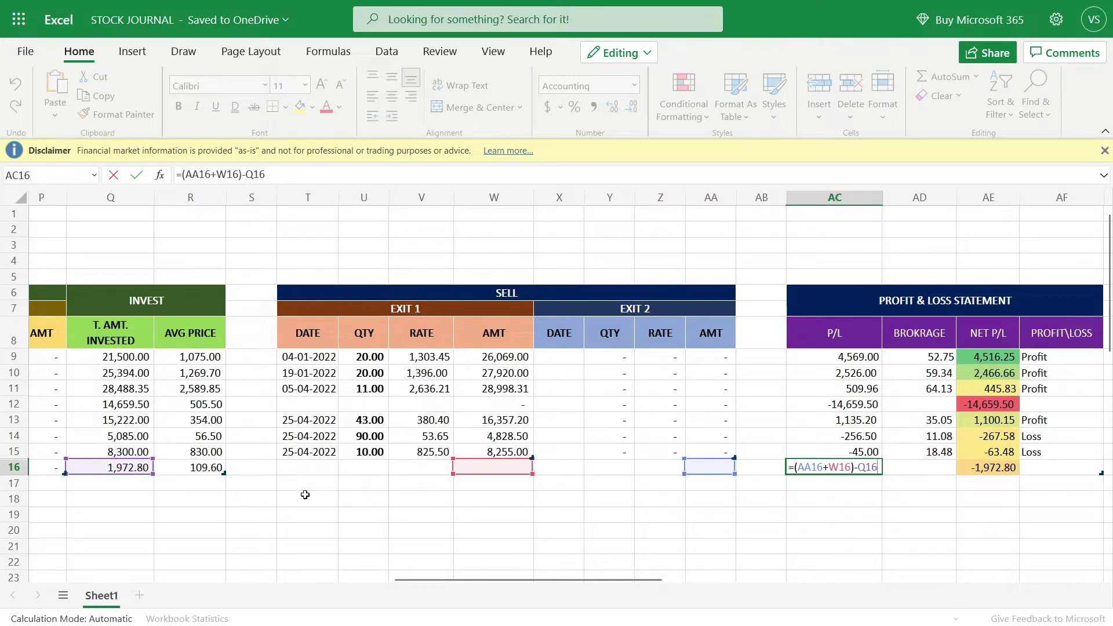
key("Return")
Check row 16's P/L and empty brokerage, then open the net P/L formula =AC16-AD16
left_click(834, 467)
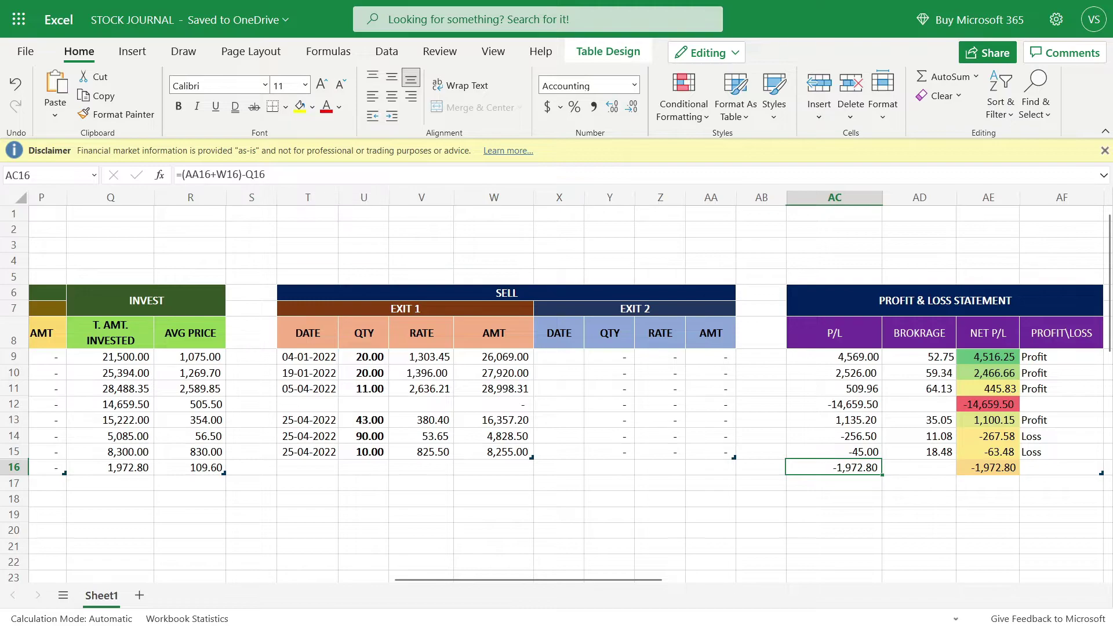
left_click(919, 468)
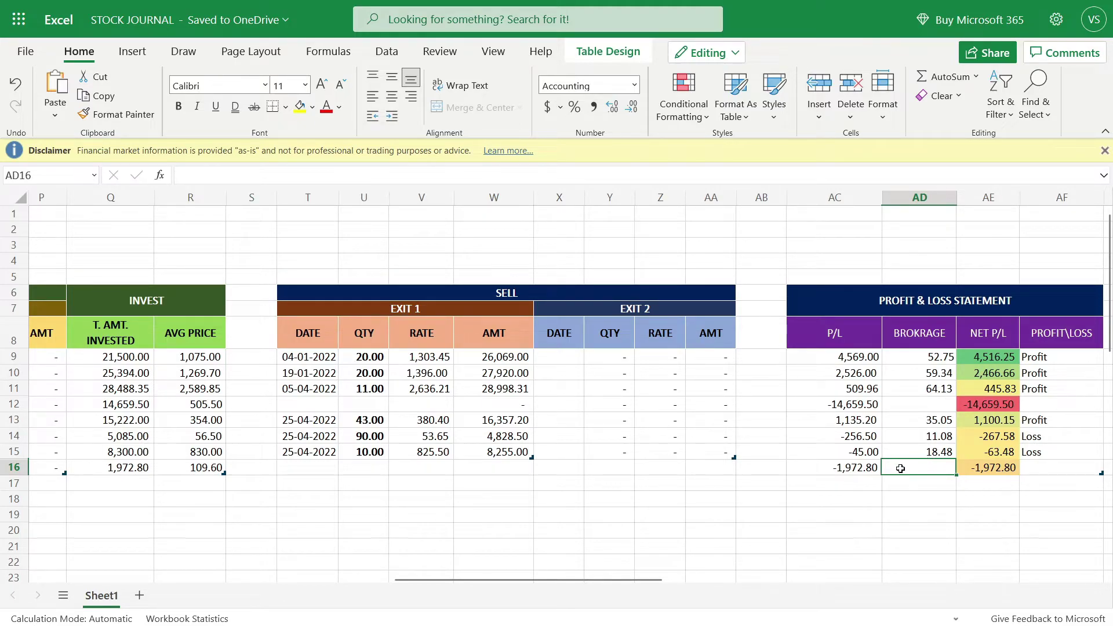
left_click(977, 470)
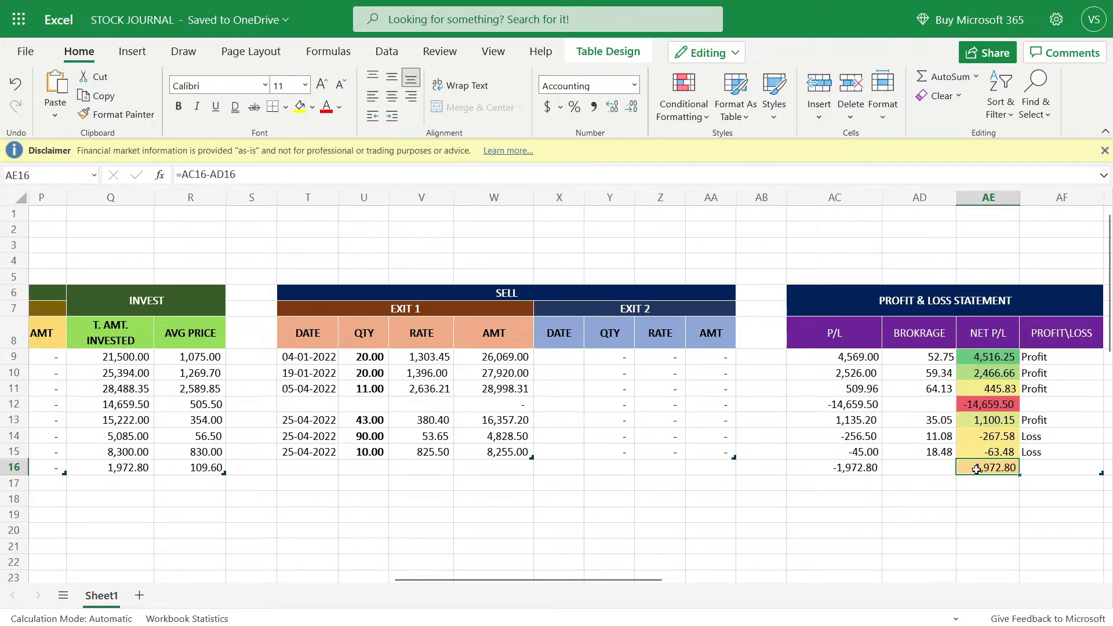
double_click(978, 470)
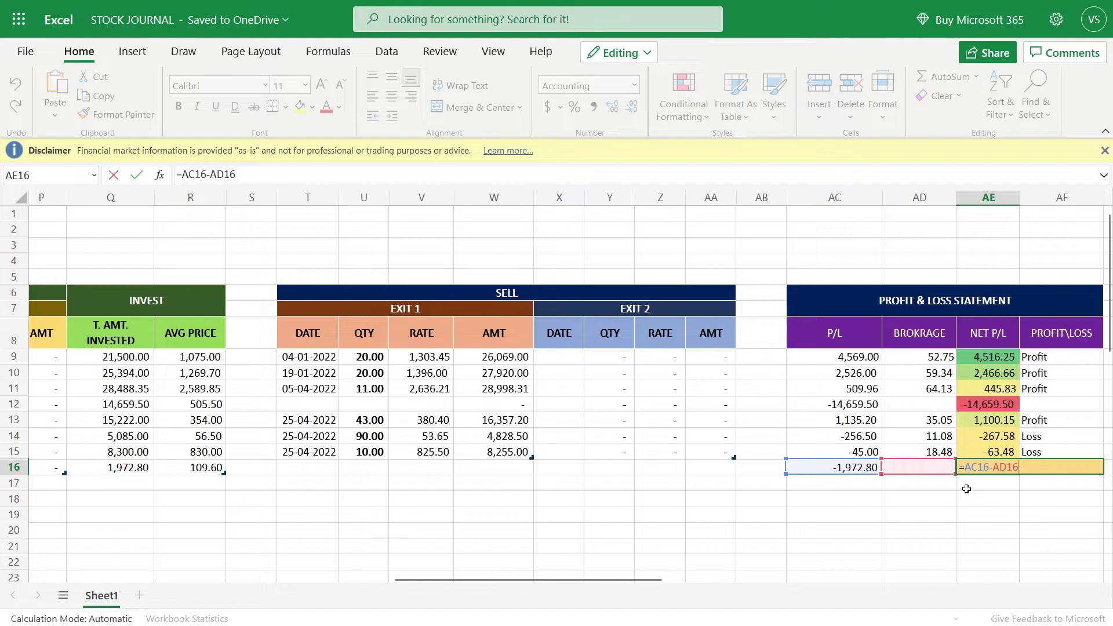
Commit row 16's net P/L and leave its Profit/Loss status unselected
key("Return")
left_click(1031, 471)
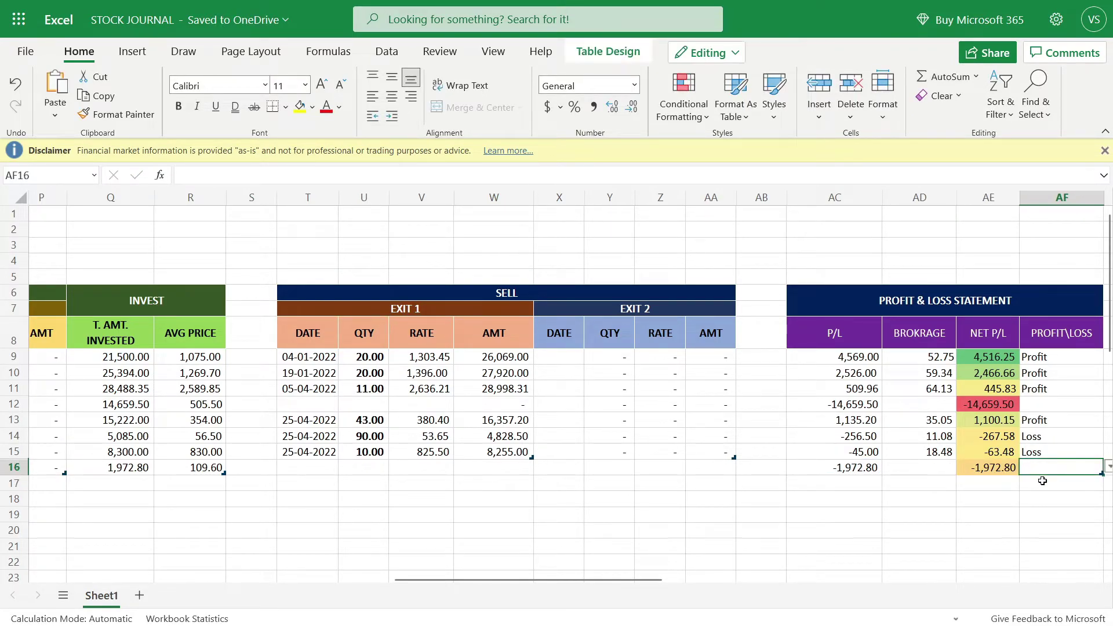
scroll(658, 586, "right", 1)
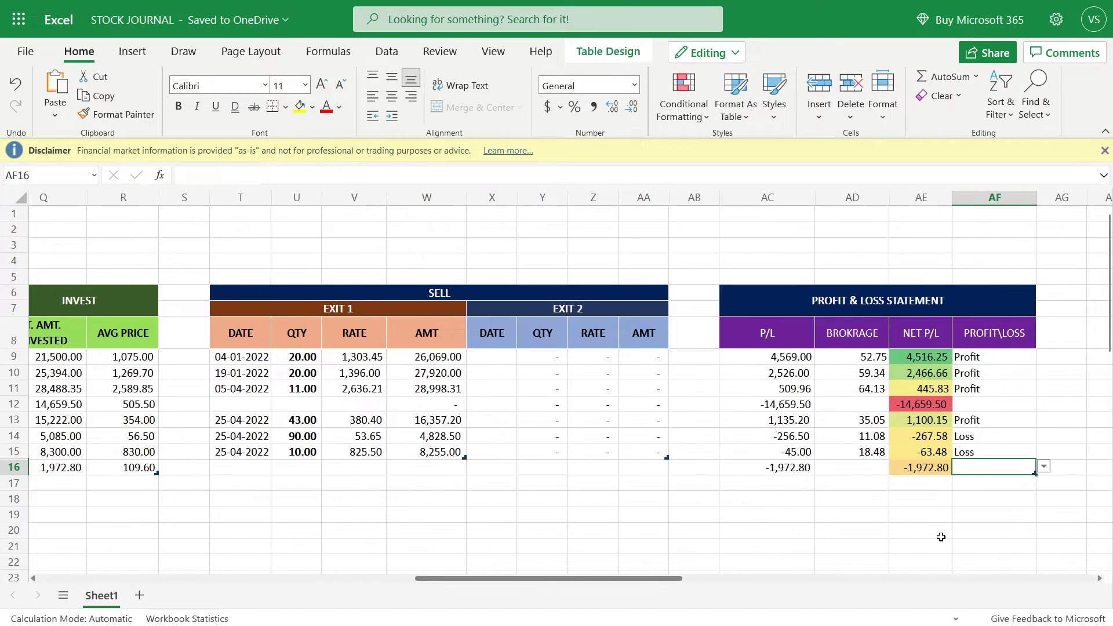
left_click(1044, 467)
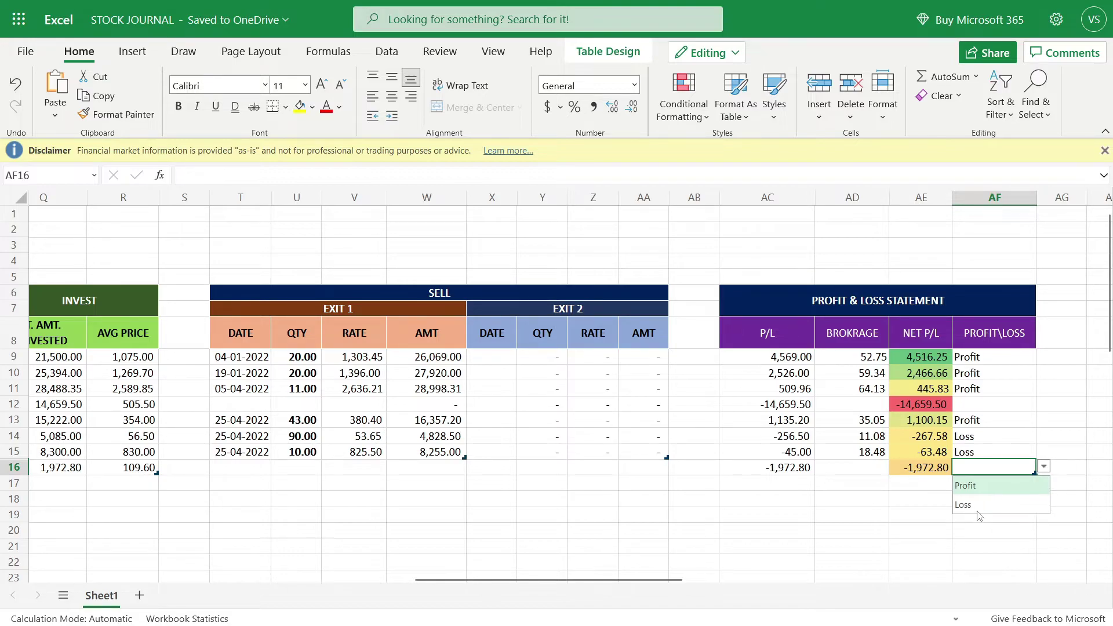
left_click(1044, 467)
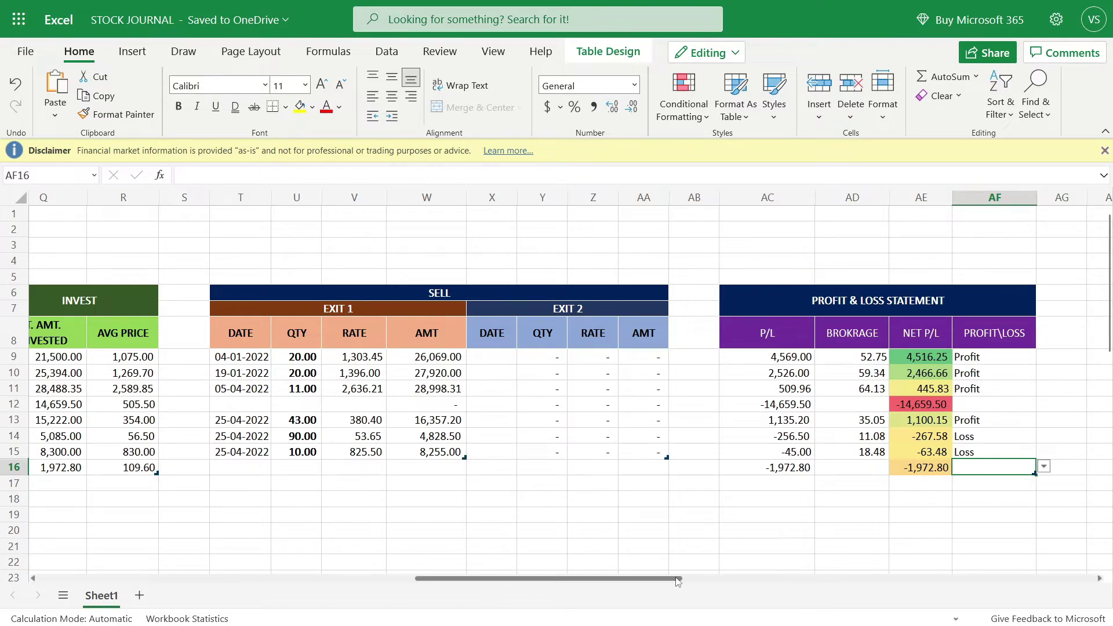
Scroll back left to the CAPITAL summary header
scroll(430, 566, "left", 10)
scroll(430, 566, "left", 3)
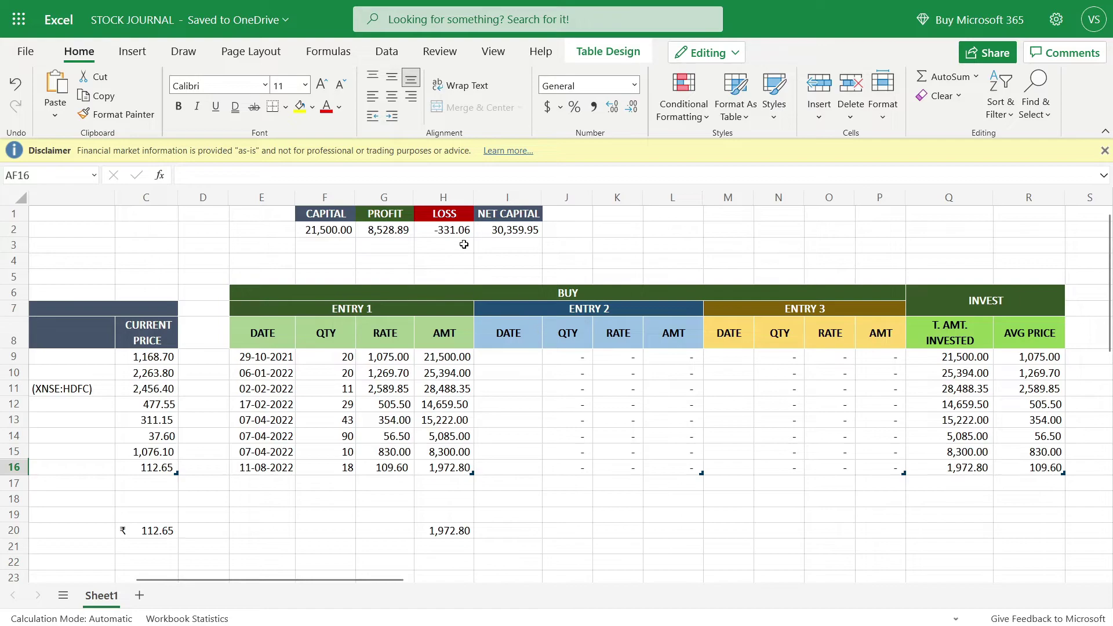
left_click(316, 216)
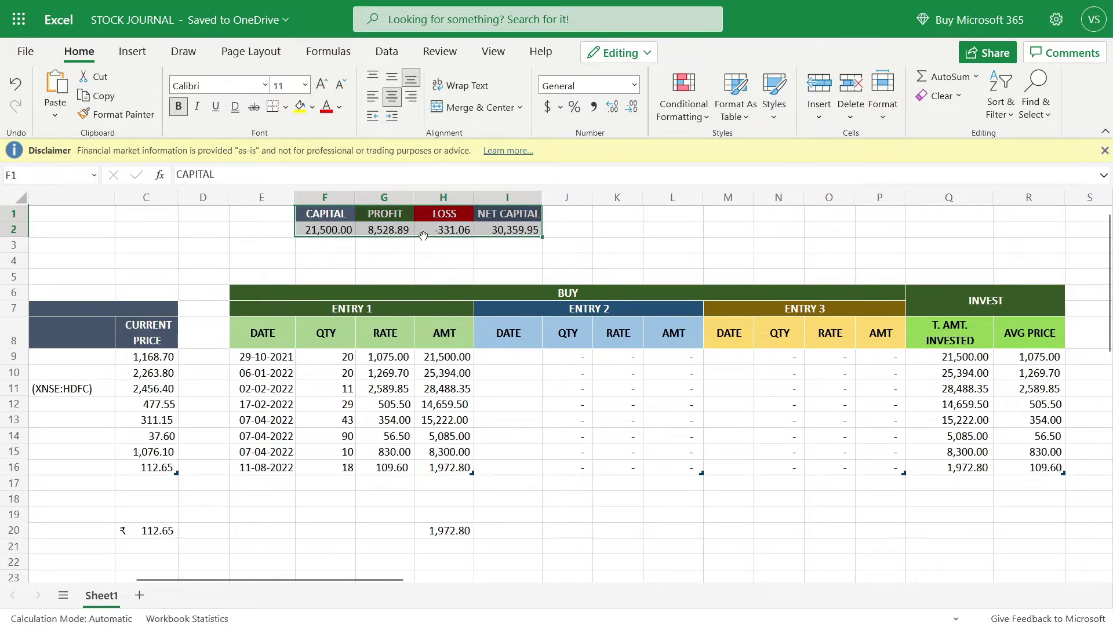
Start =SUMIF in G3 using Table13[PROFIT\LOSS] as criteria range and "PROFIT" as criterion
left_click(399, 229)
key("Up")
left_click(400, 243)
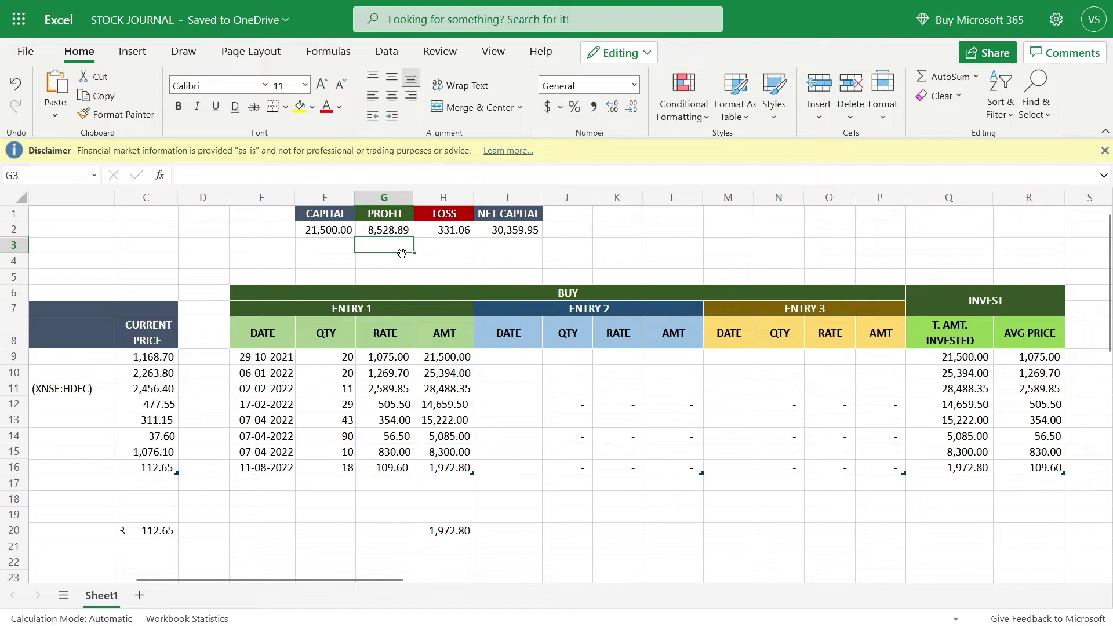
type("=SUMID")
key("BackSpace")
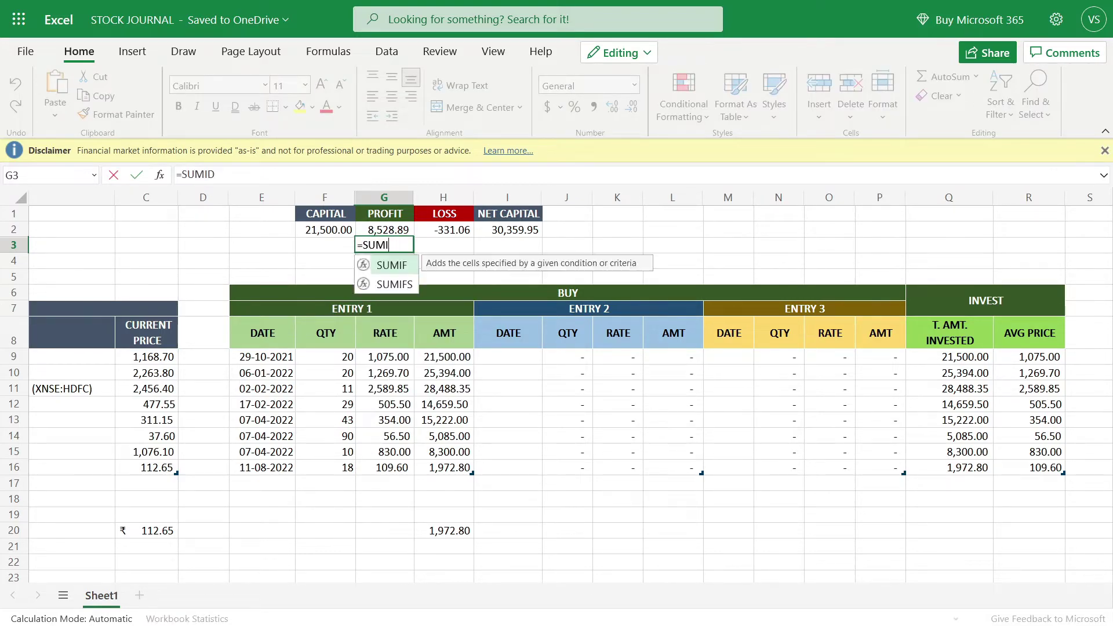
type("F(")
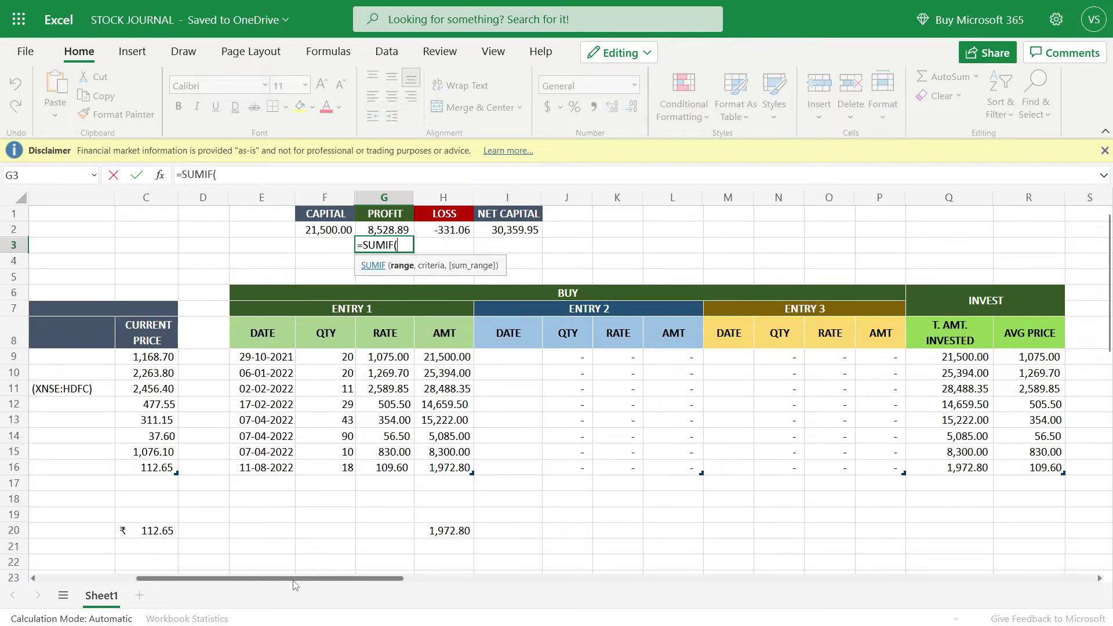
left_click_drag(301, 579, 593, 585)
left_click_drag(956, 357, 956, 472)
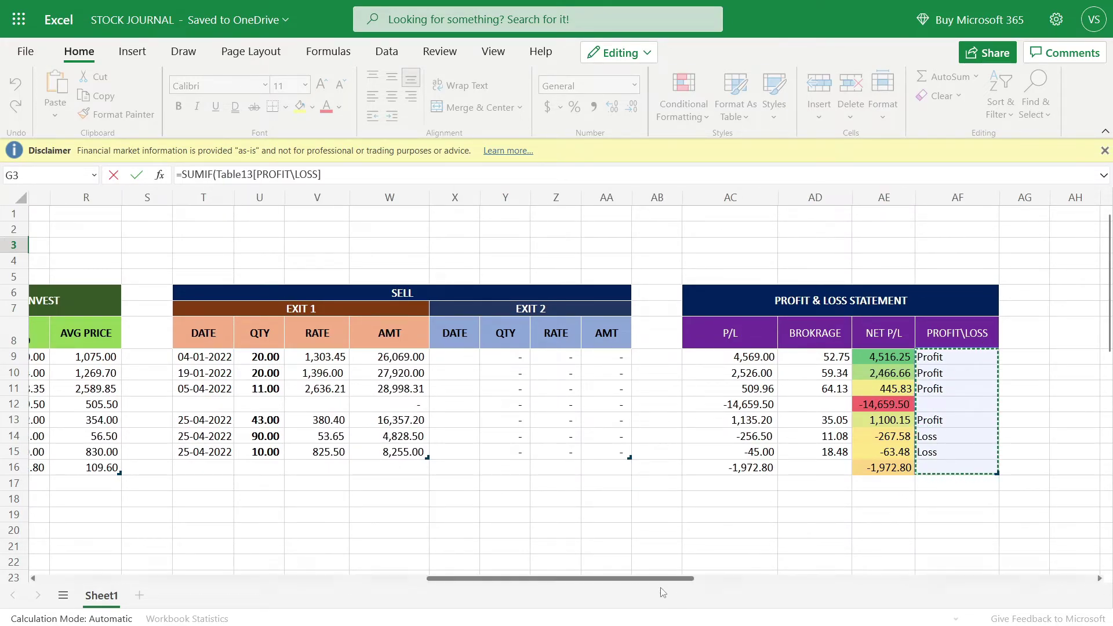
left_click_drag(636, 578, 510, 579)
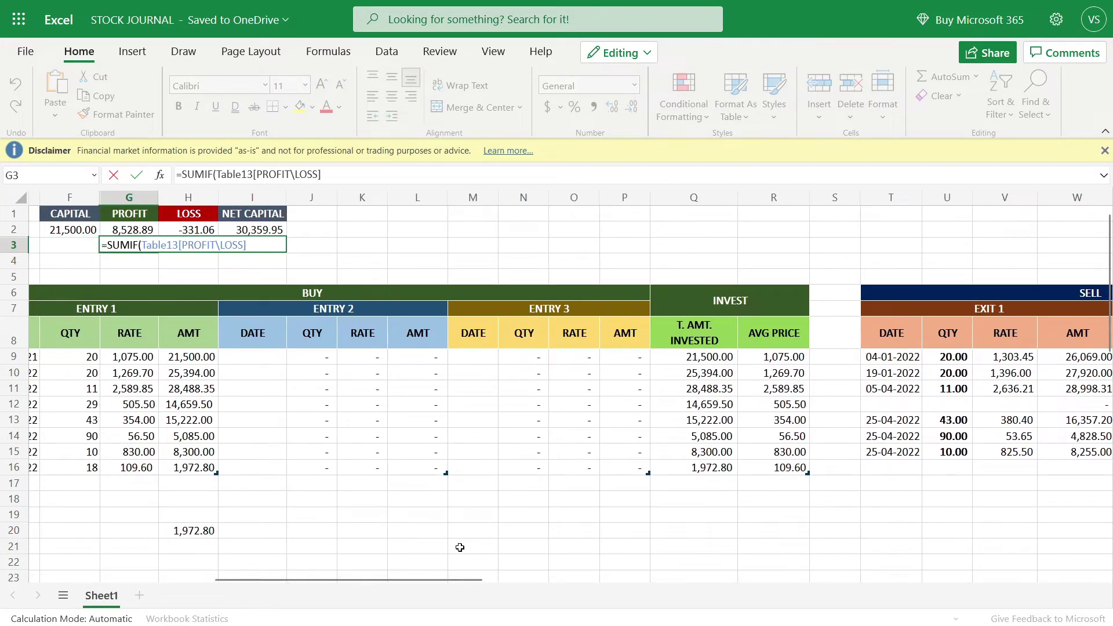
type(",")
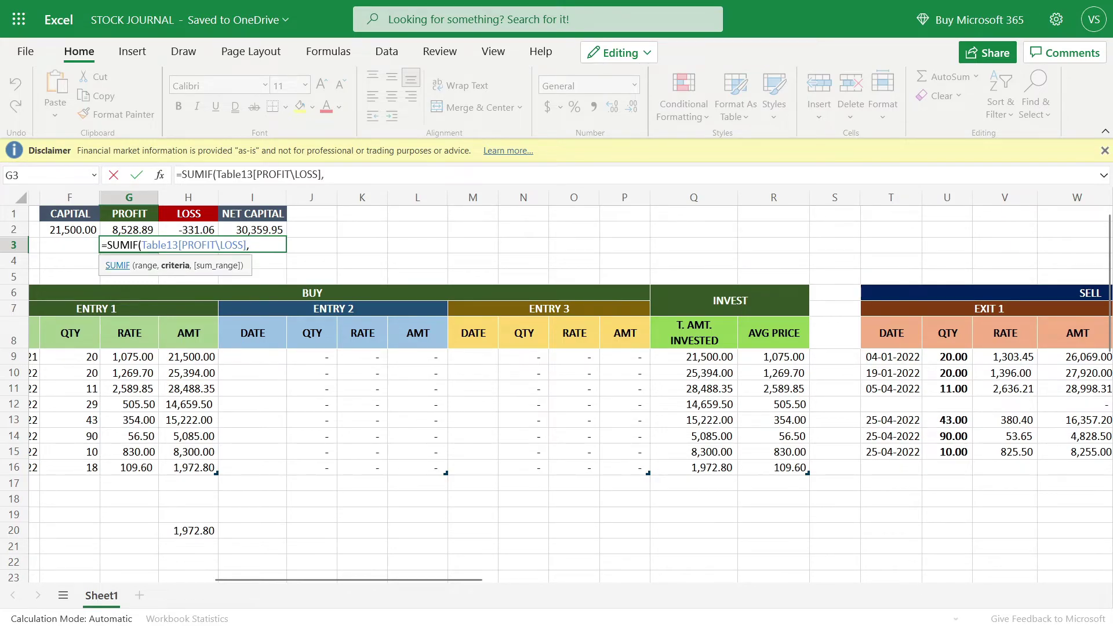
type("\"PRO")
type("FIT")
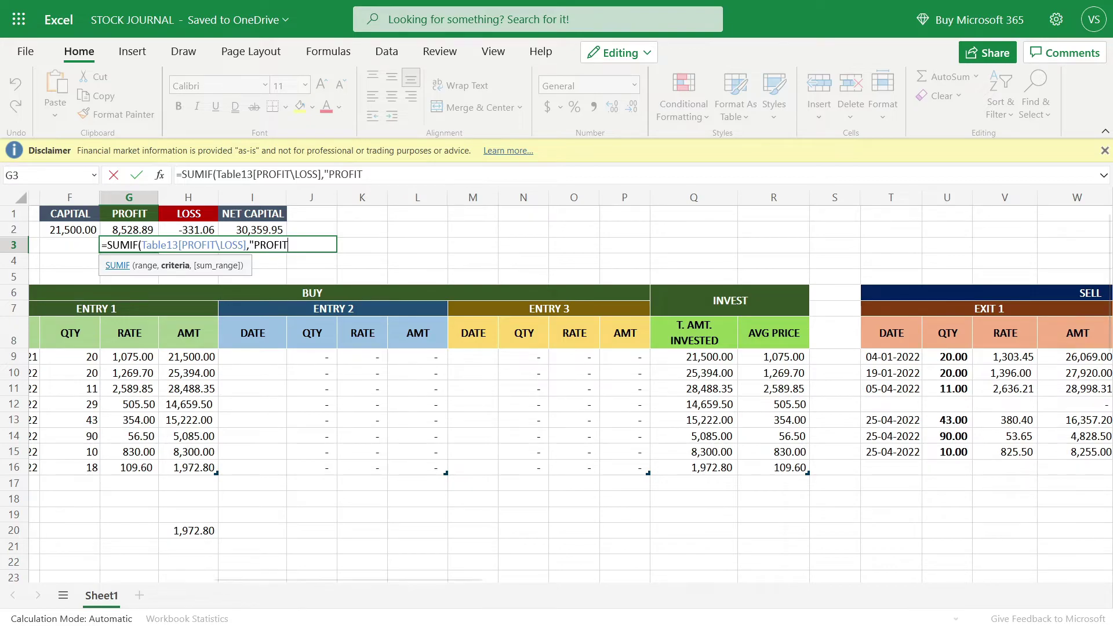
type("\",")
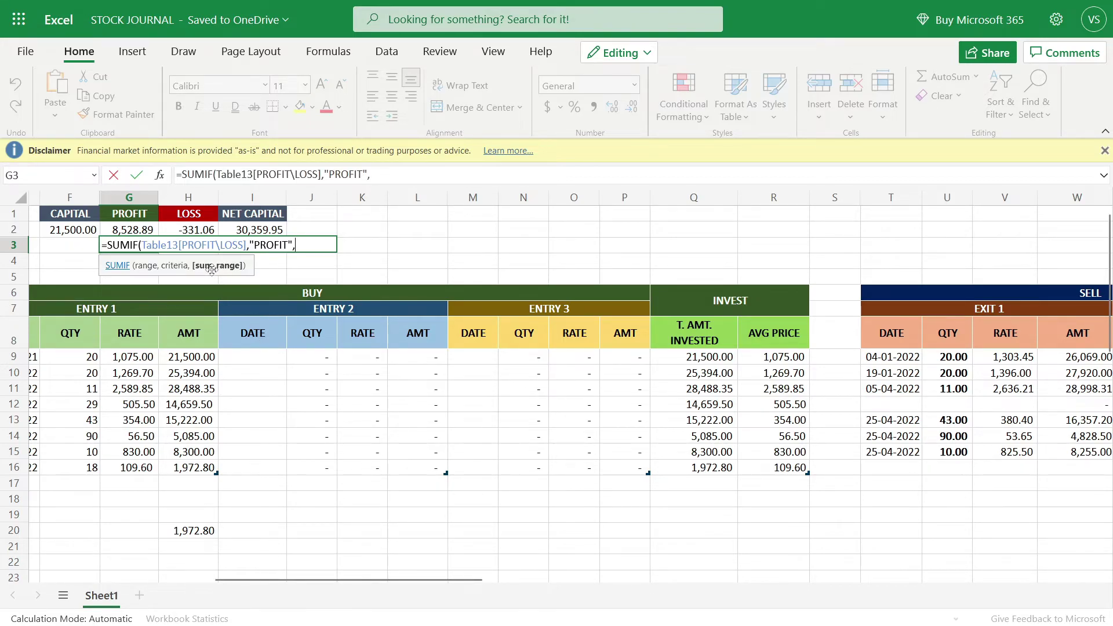
Add Table13[NET P/L] as sum range and commit, returning 8528.89, then inspect the LOSS total
left_click_drag(290, 579, 502, 579)
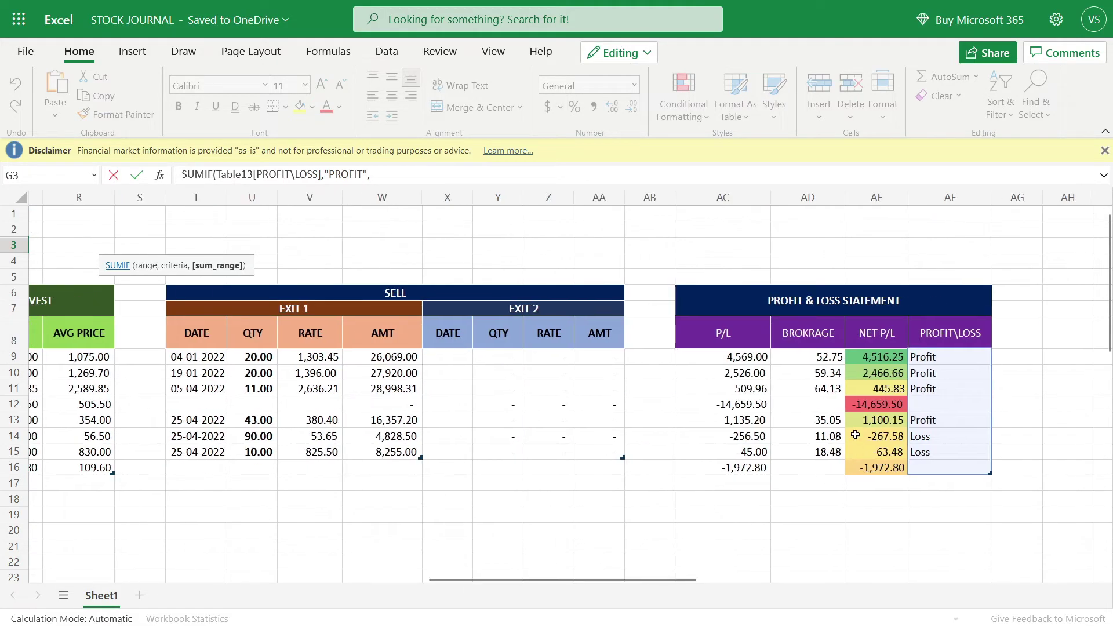
left_click(871, 358)
left_click_drag(872, 358, 876, 468)
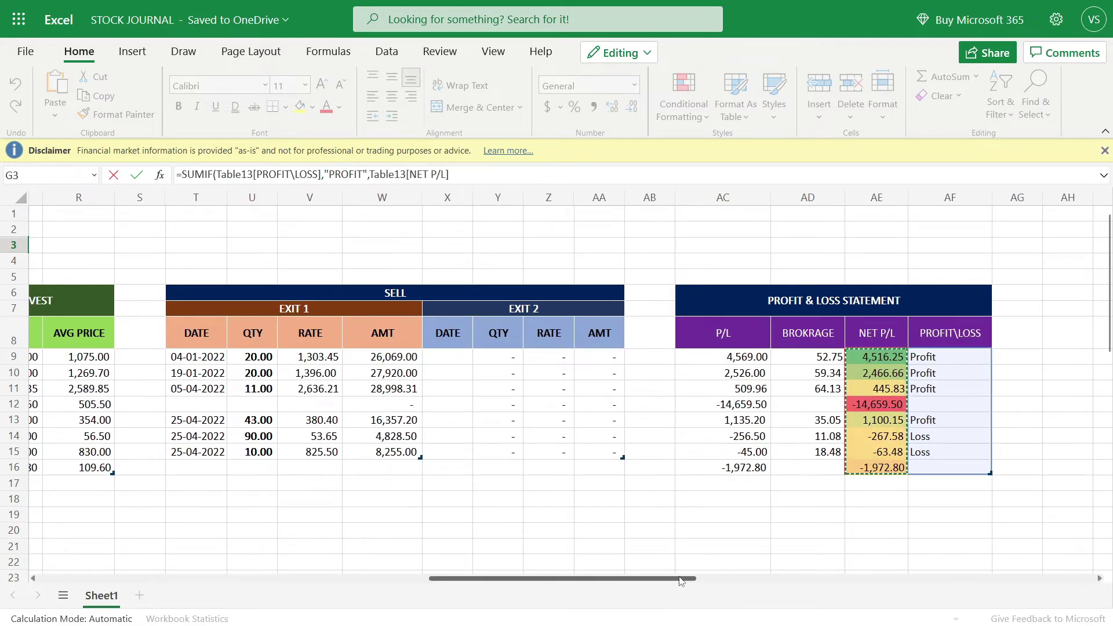
mouse_move(679, 579)
left_mouse_down()
mouse_move(427, 579)
mouse_move(404, 555)
left_mouse_up()
type(")")
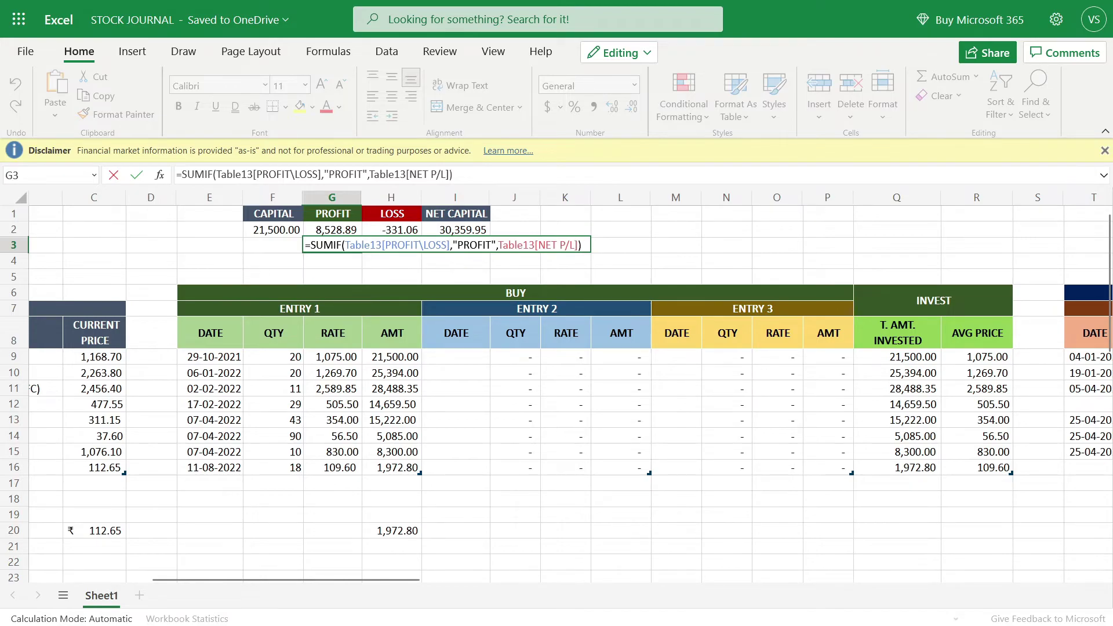
key("ctrl+Return")
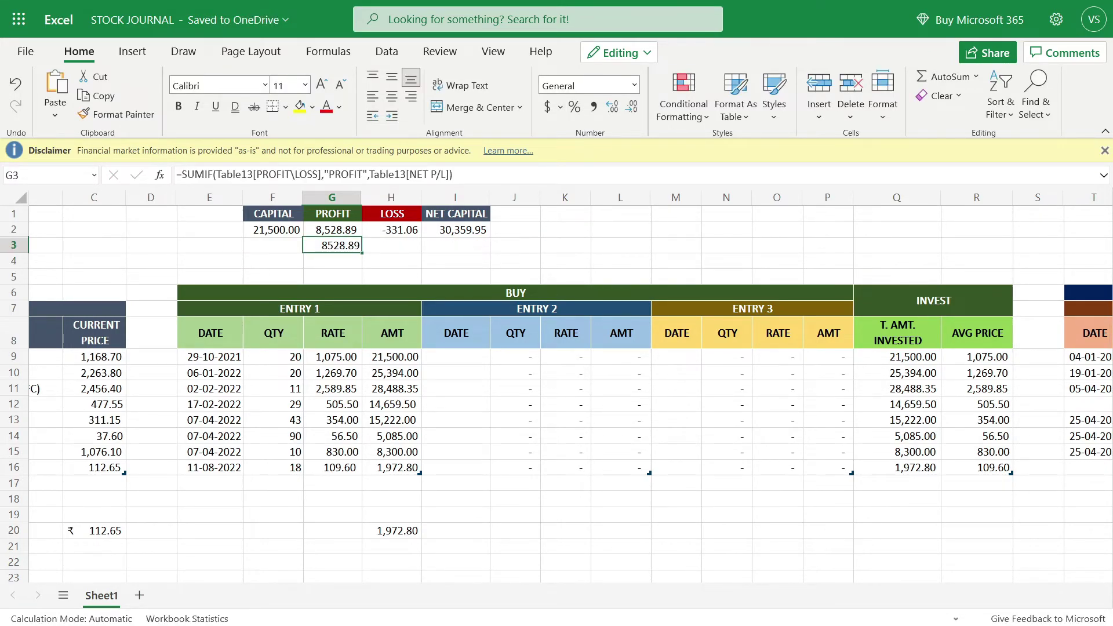
left_click(376, 230)
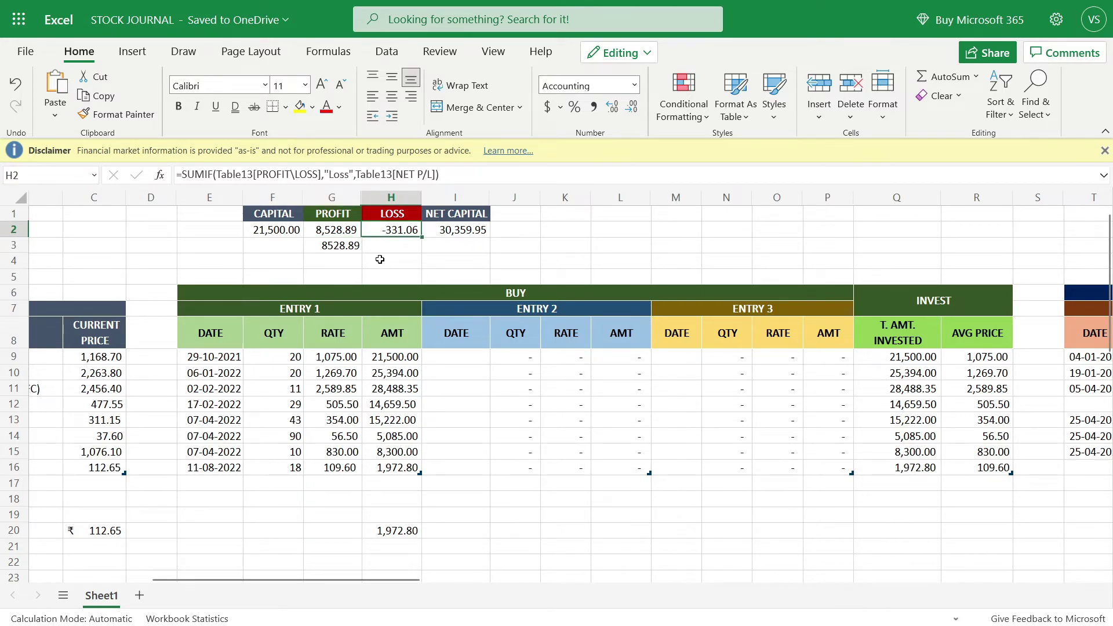
double_click(441, 233)
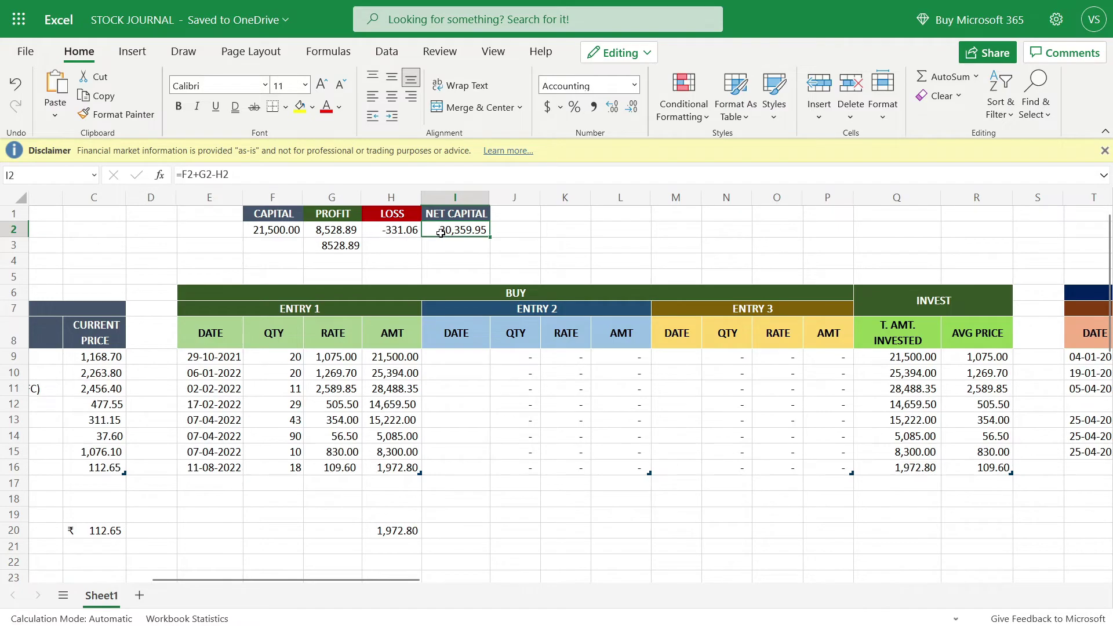
key("Return")
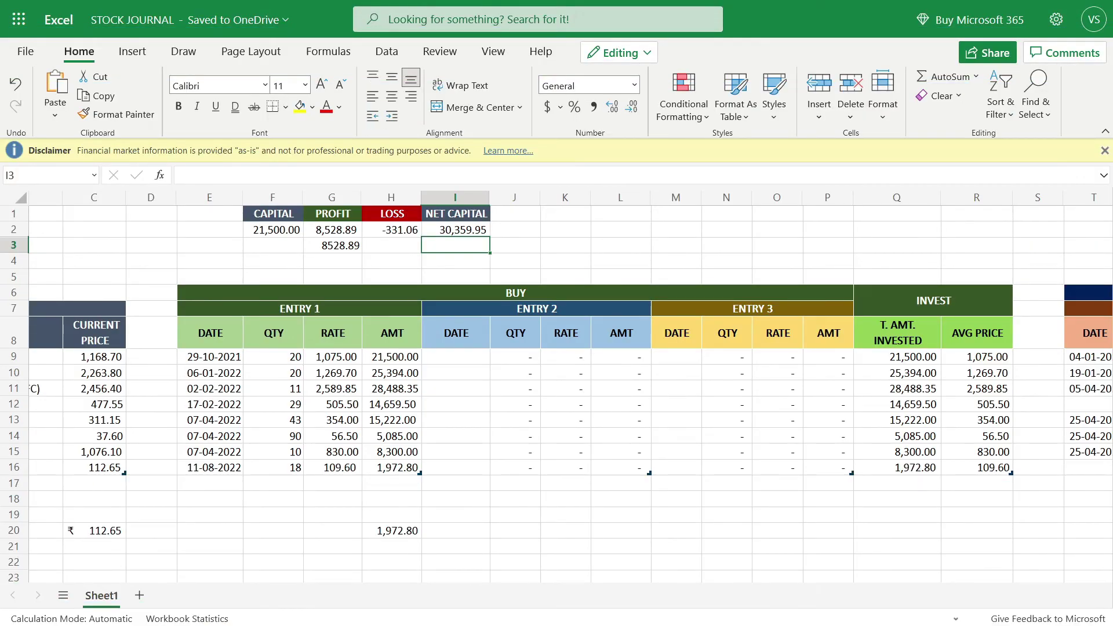